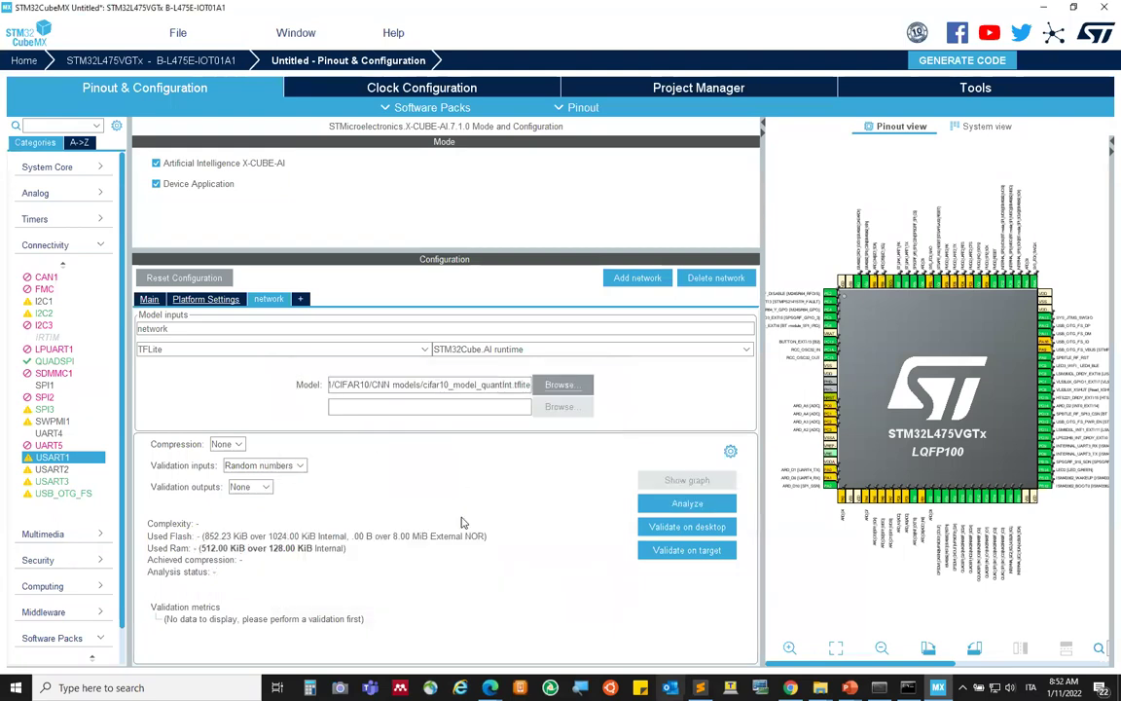
# Analyze the quantized CIFAR-10 TFLite model for the STM32L475 and close the analysis report
pyautogui.click(687, 504)
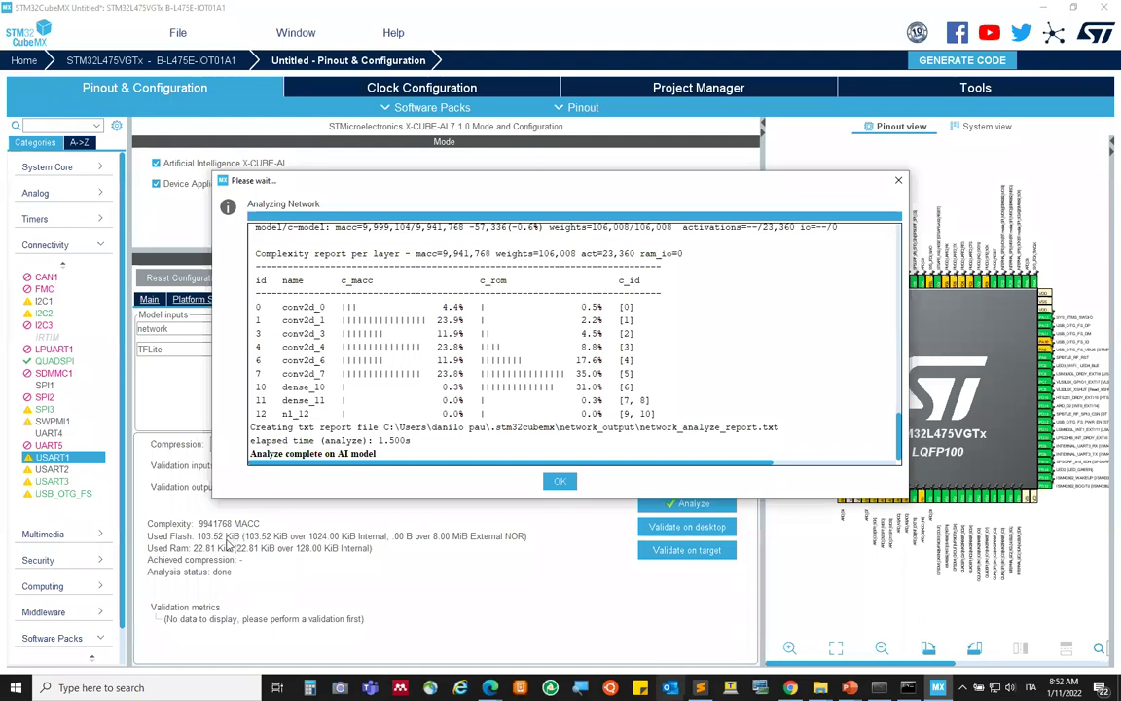
pyautogui.click(562, 484)
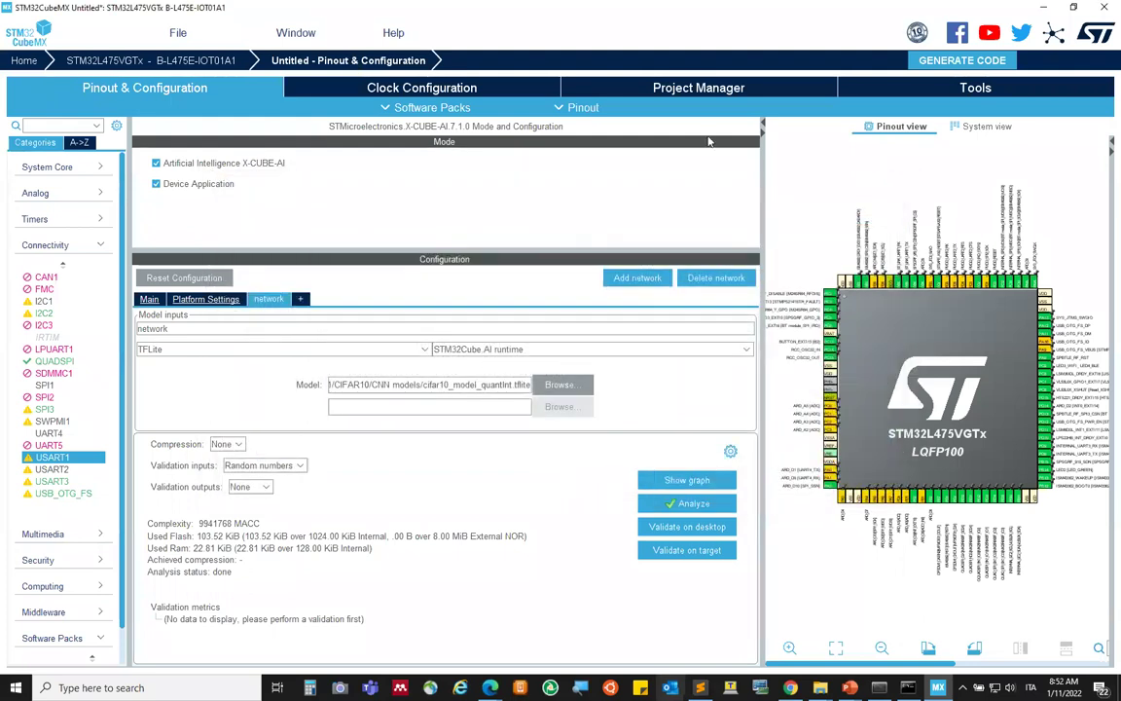
# In the project settings, name the project testcifar10 and set the toolchain to STM32CubeIDE
pyautogui.click(618, 85)
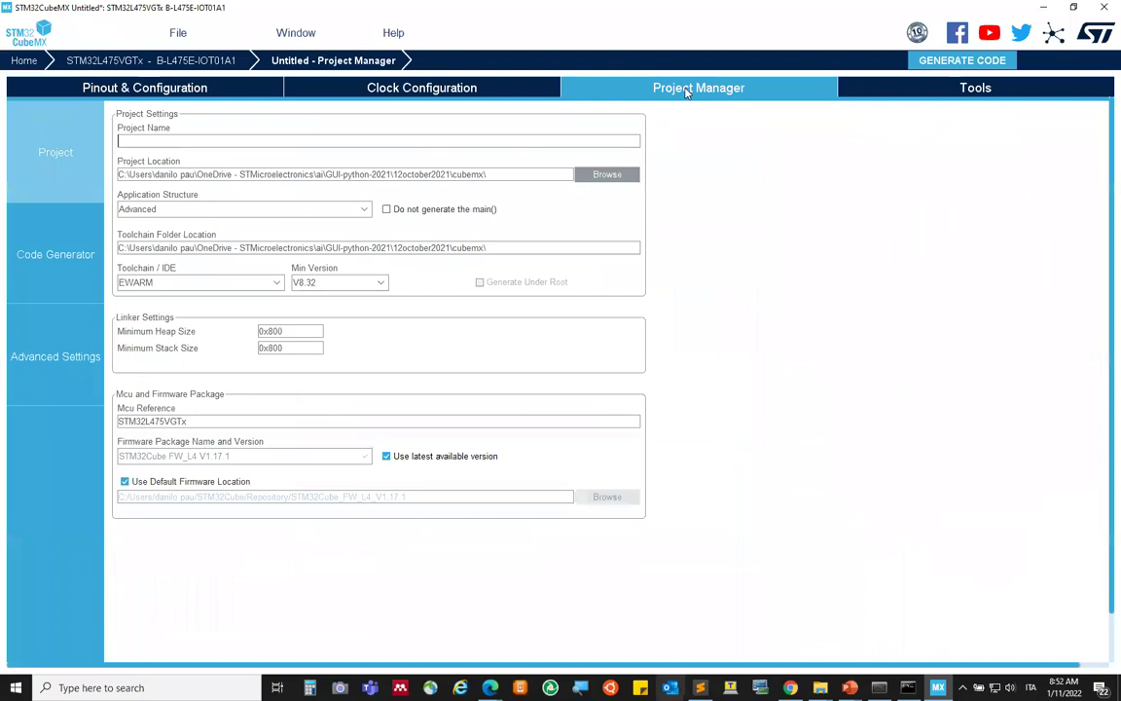
pyautogui.click(191, 137)
pyautogui.write('testcifar10')
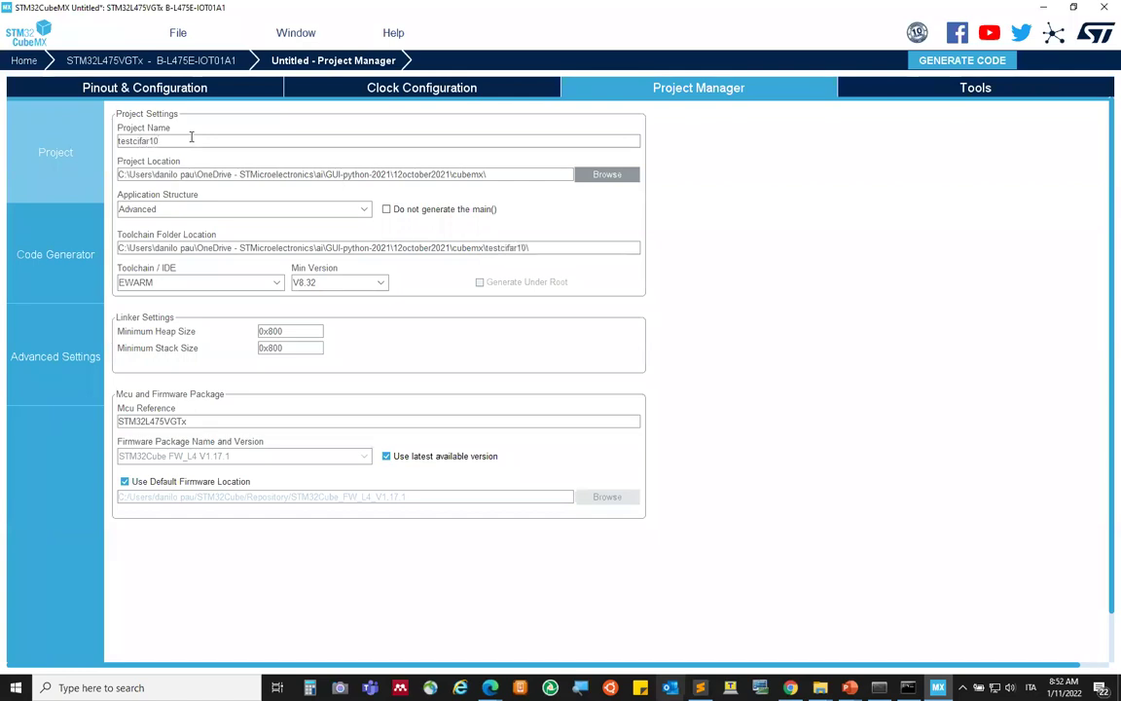
pyautogui.click(174, 283)
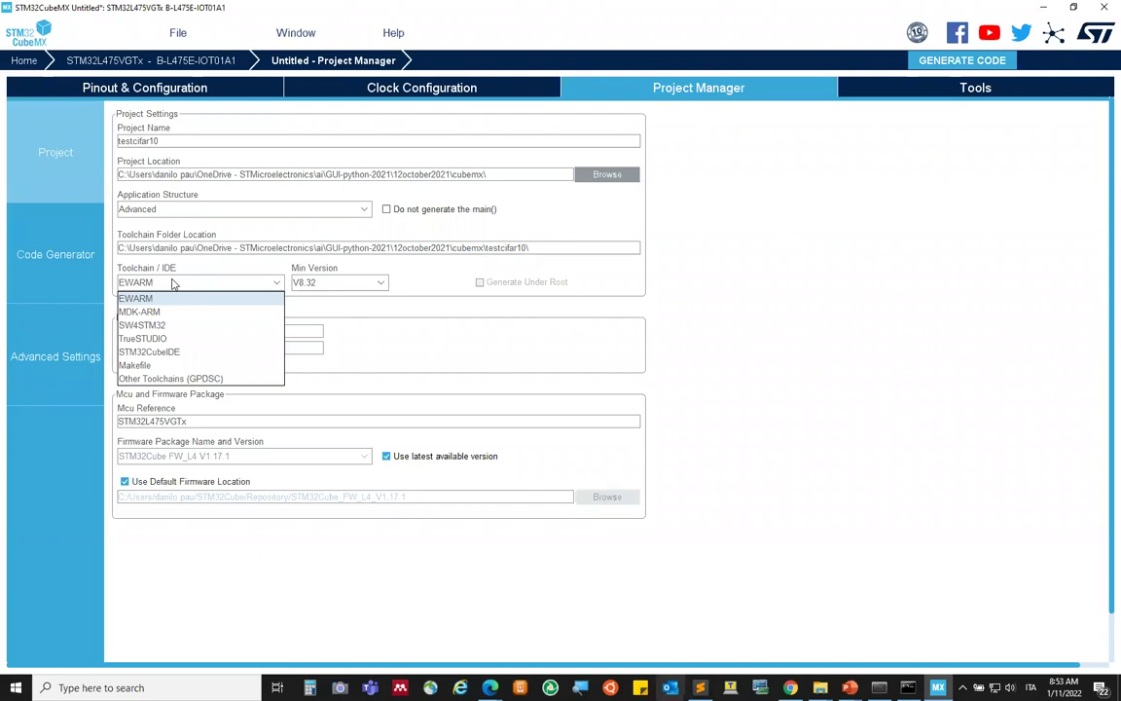
pyautogui.click(176, 355)
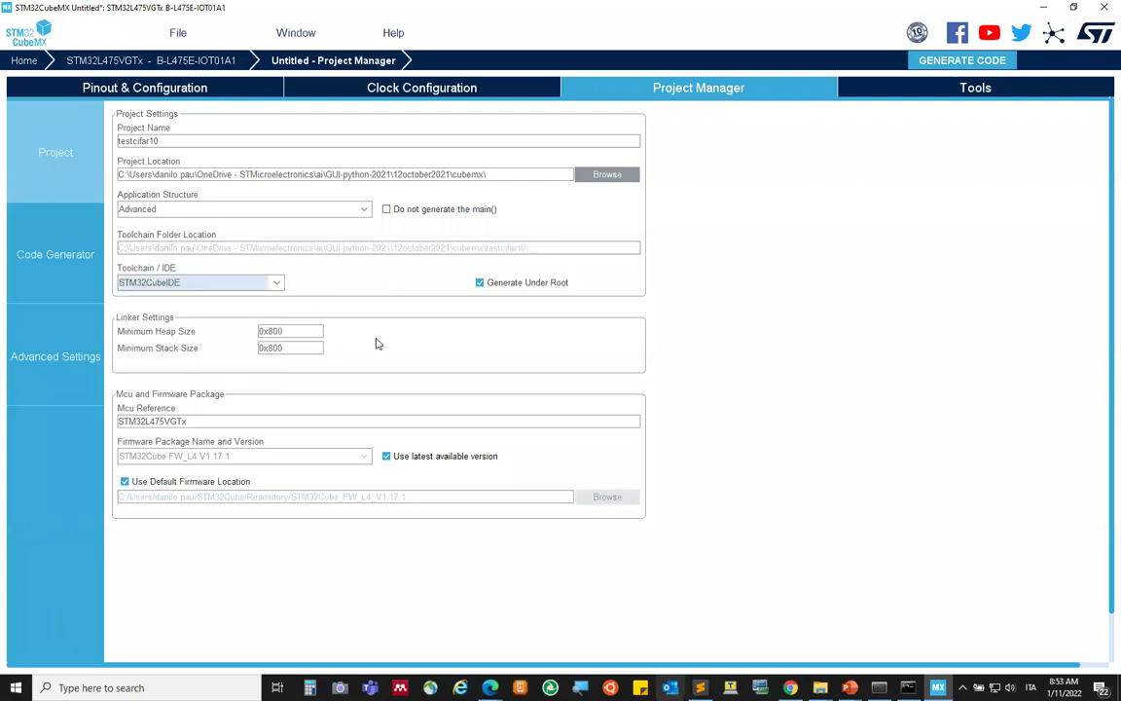
# Generate the project code and open the generated project in STM32CubeIDE
pyautogui.click(496, 174)
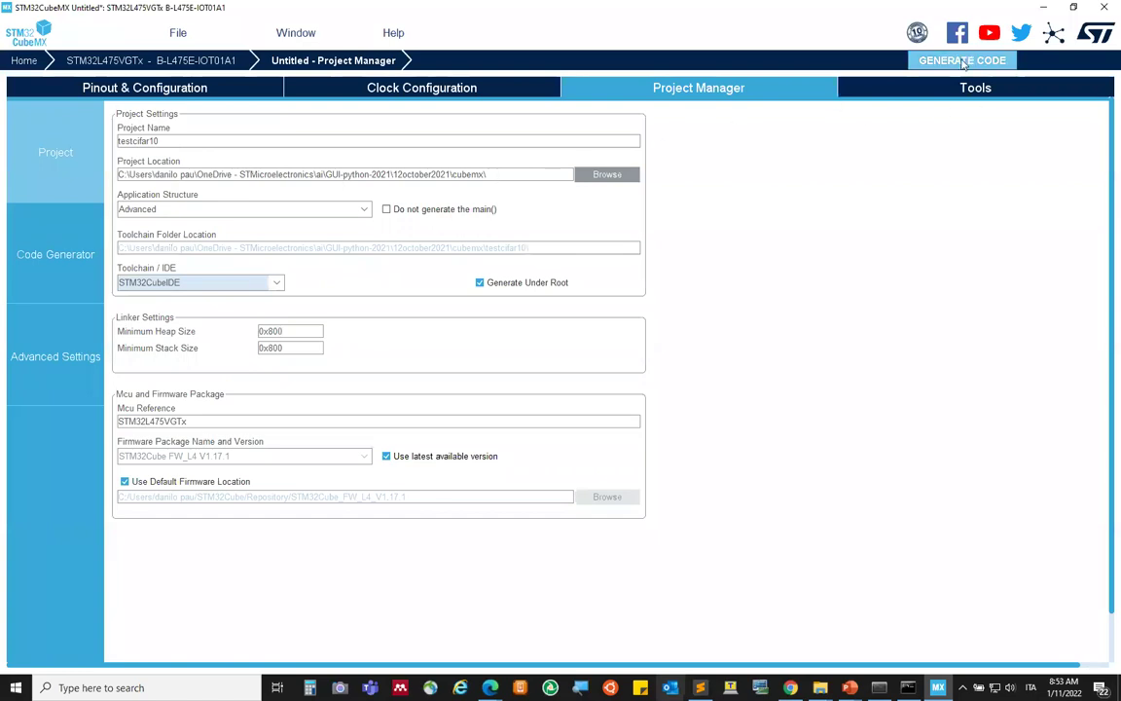
pyautogui.hotkey('ctrl', 's')
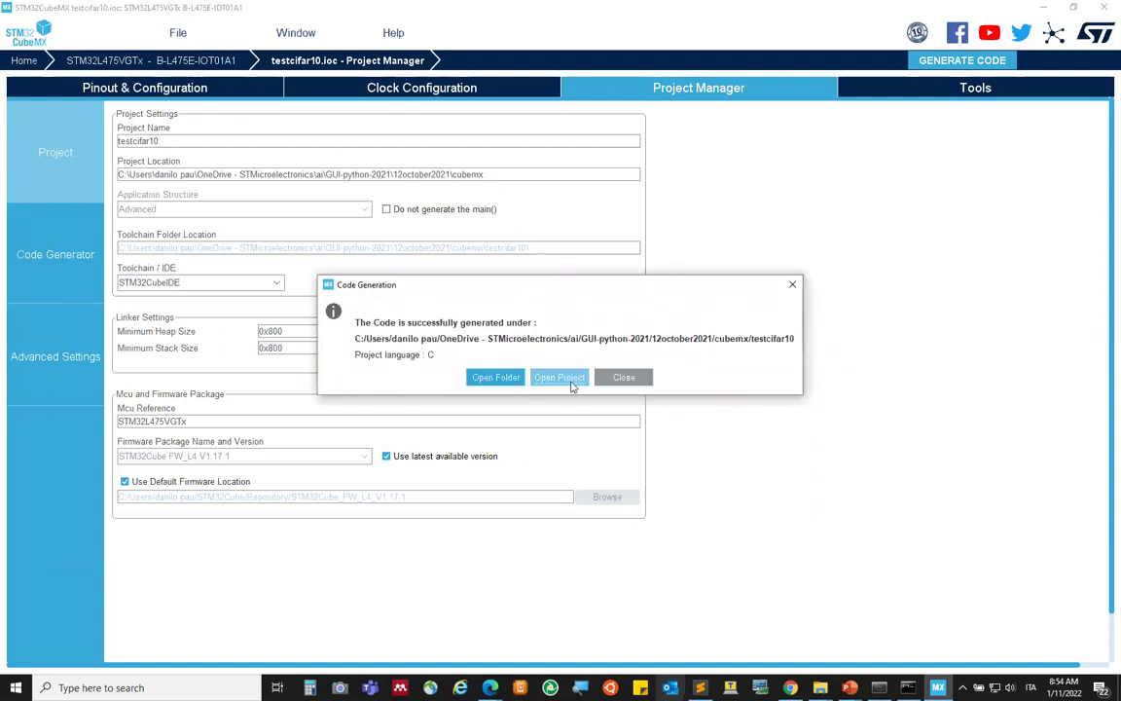
pyautogui.click(560, 377)
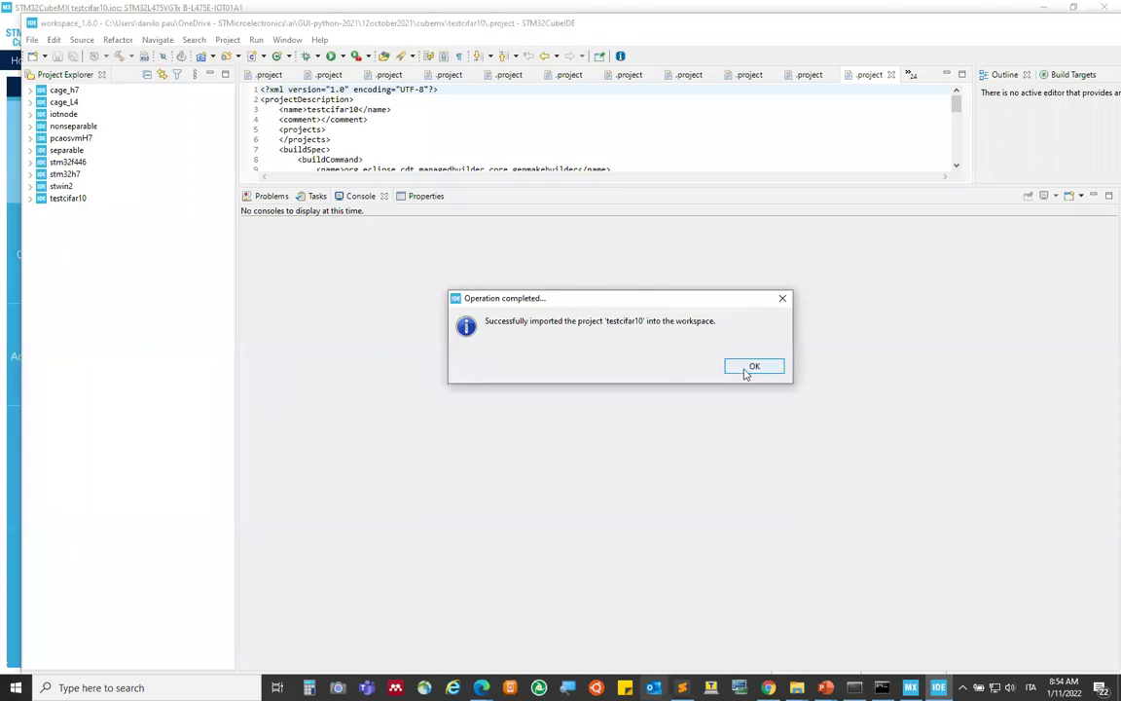
# Acknowledge the project import, build the testcifar10 project and put the IDE window away
pyautogui.click(751, 368)
pyautogui.rightClick(80, 200)
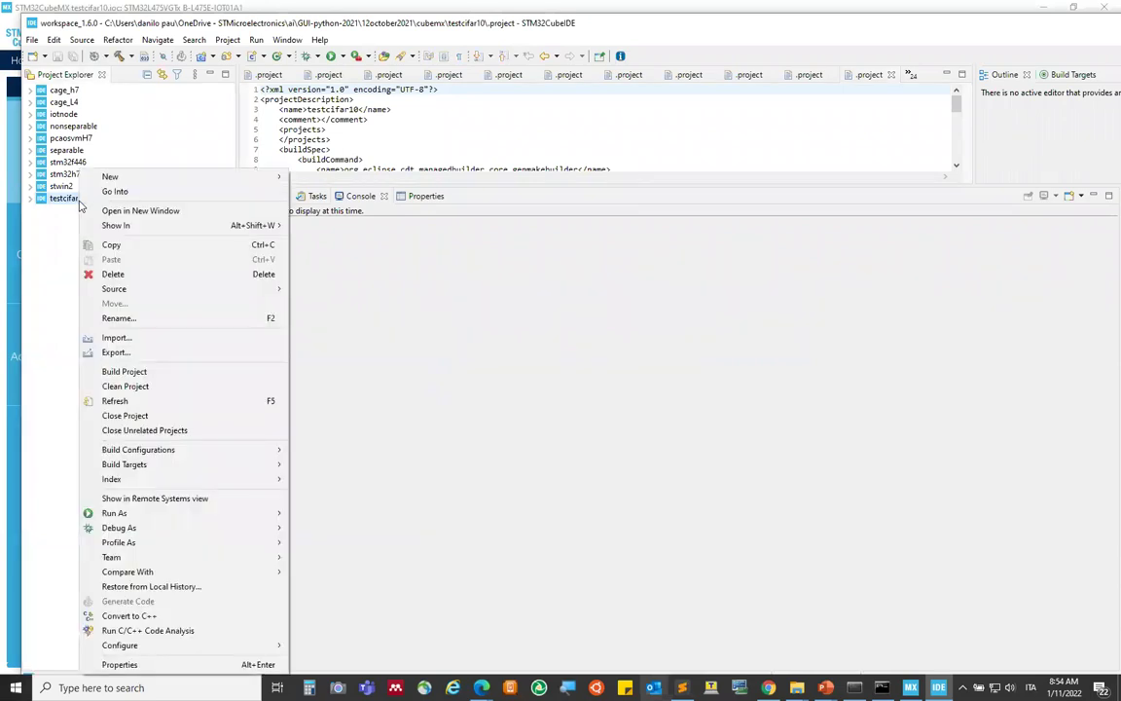
pyautogui.click(156, 371)
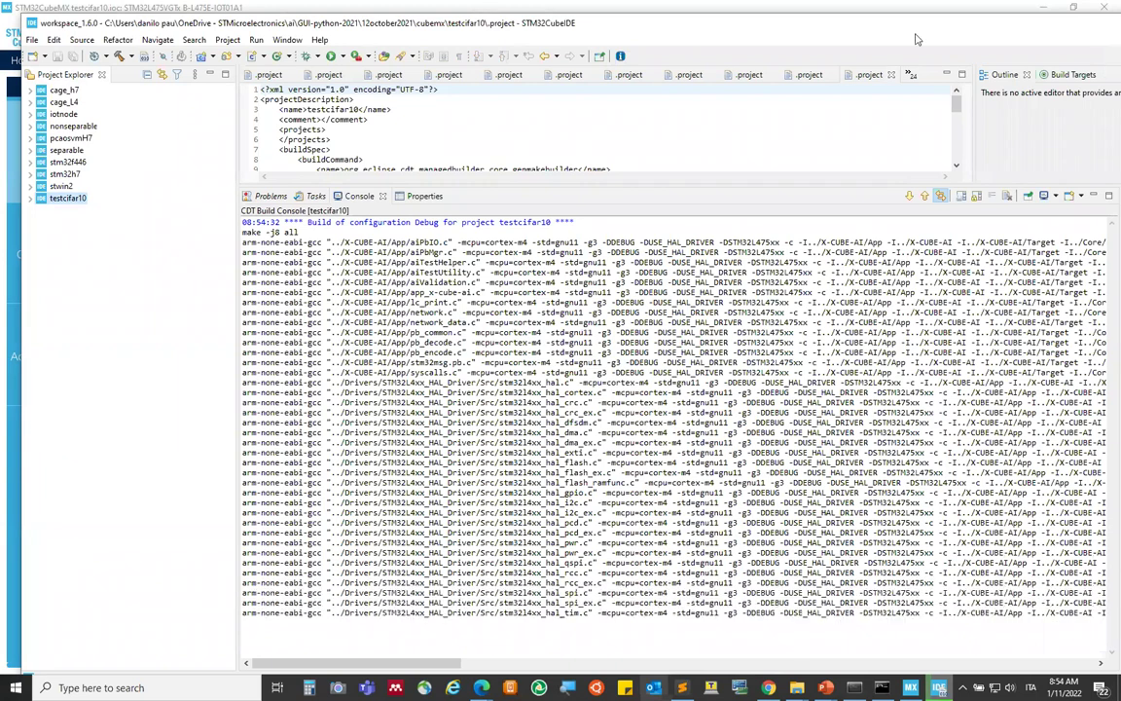
pyautogui.moveTo(902, 31); pyautogui.dragTo(901, 19)
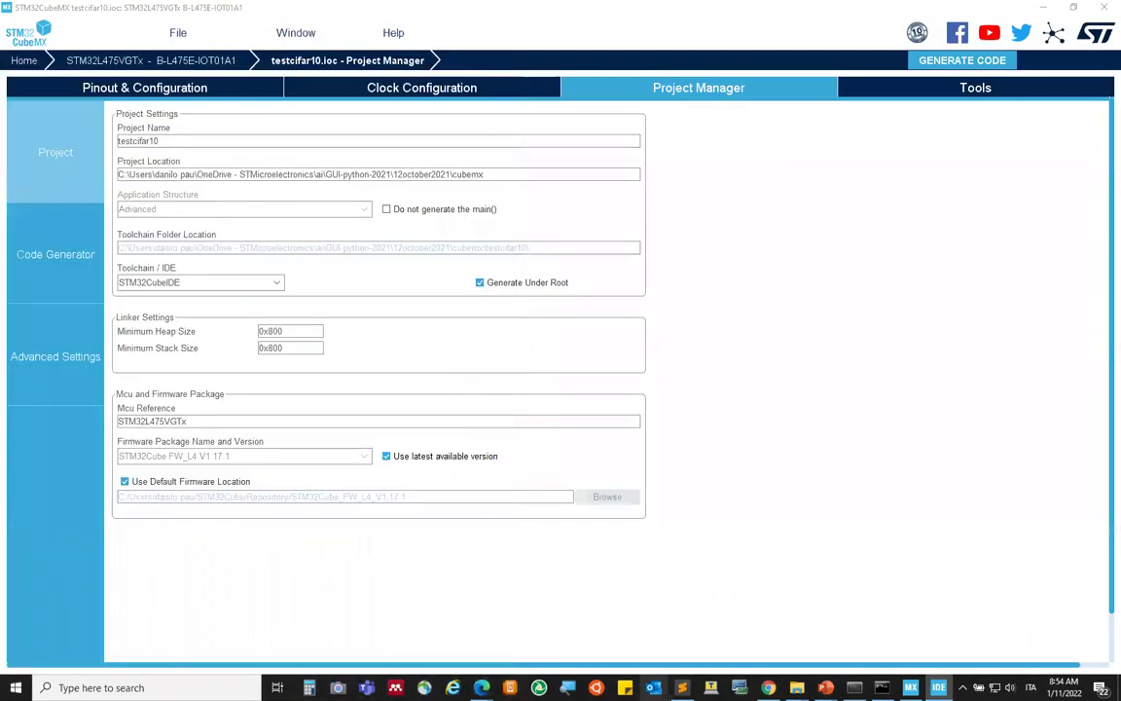
# Switch to STM32 ST-LINK Utility and connect to the target board
pyautogui.click(684, 688)
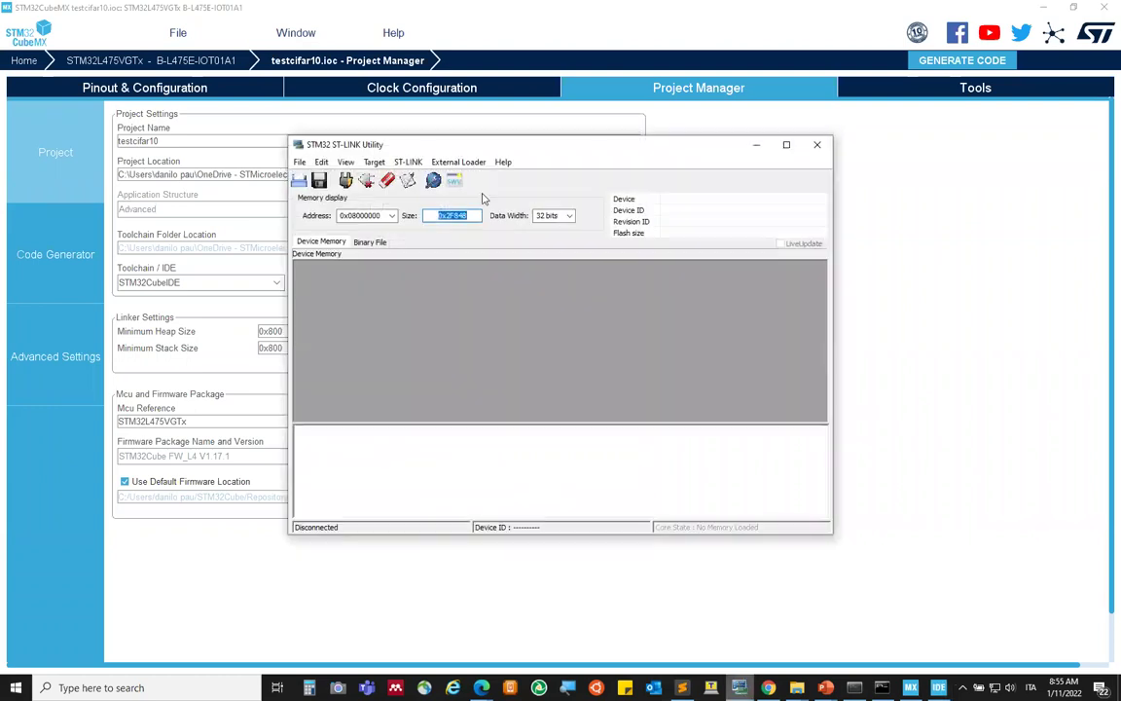
pyautogui.click(345, 180)
# Program and verify the board with testcifar10.bin from the cubemx\testcifar10\Debug folder, then close the utility
pyautogui.click(376, 162)
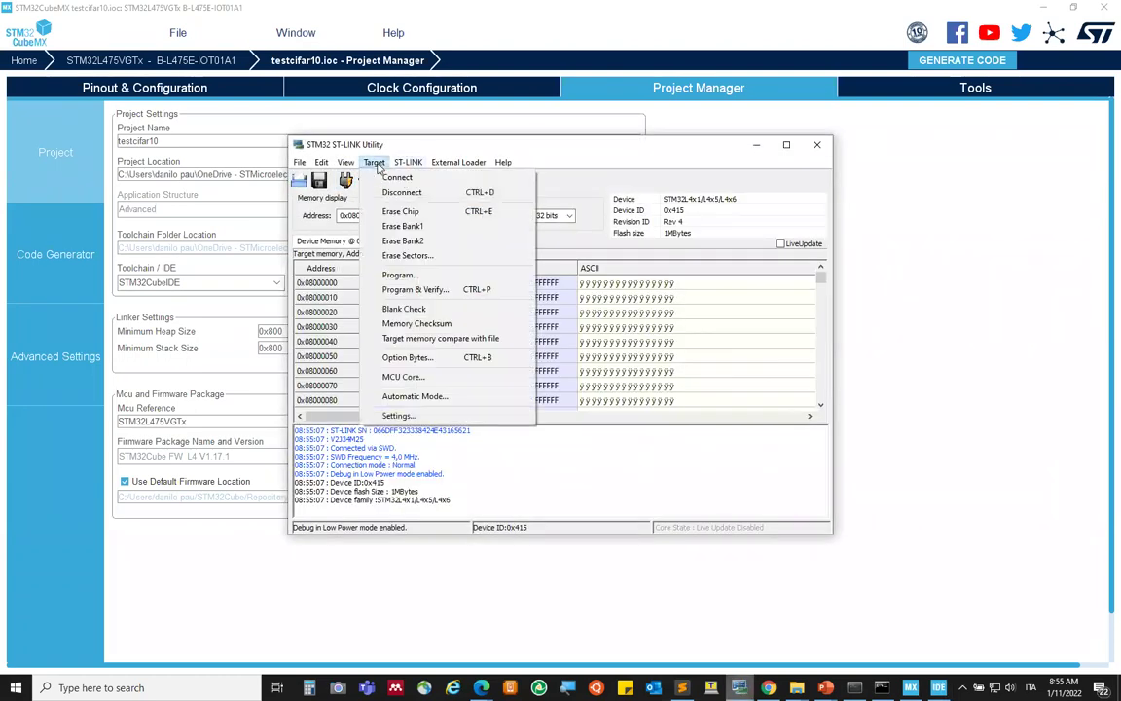
pyautogui.click(414, 290)
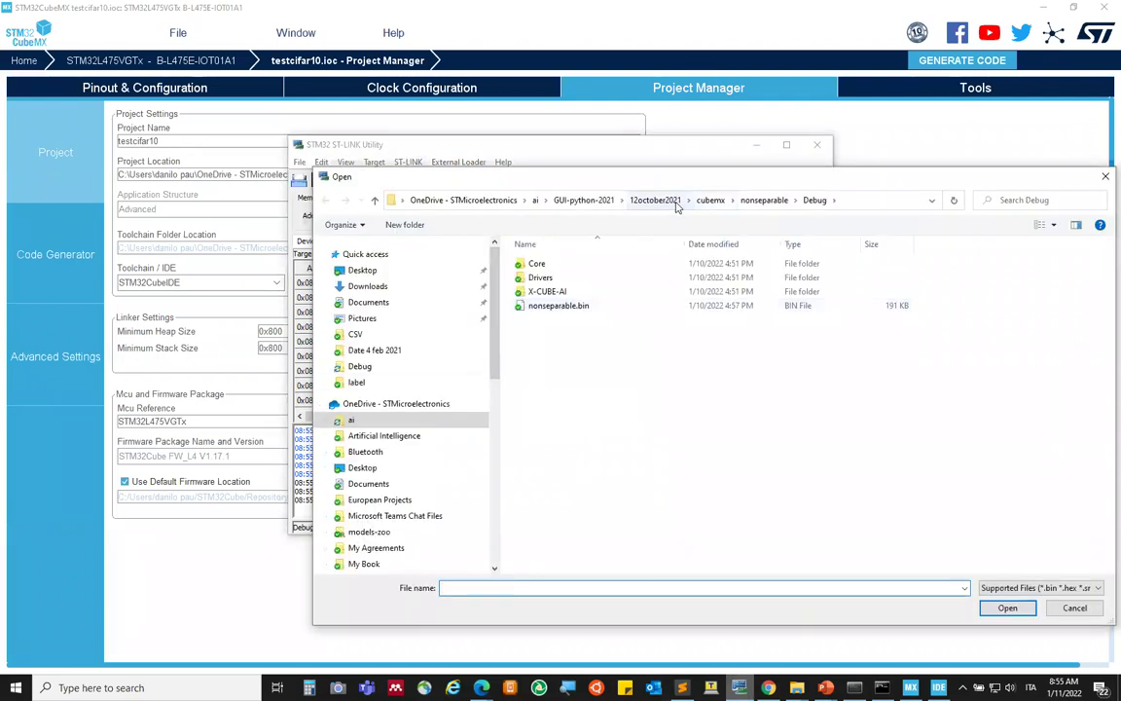
pyautogui.click(650, 201)
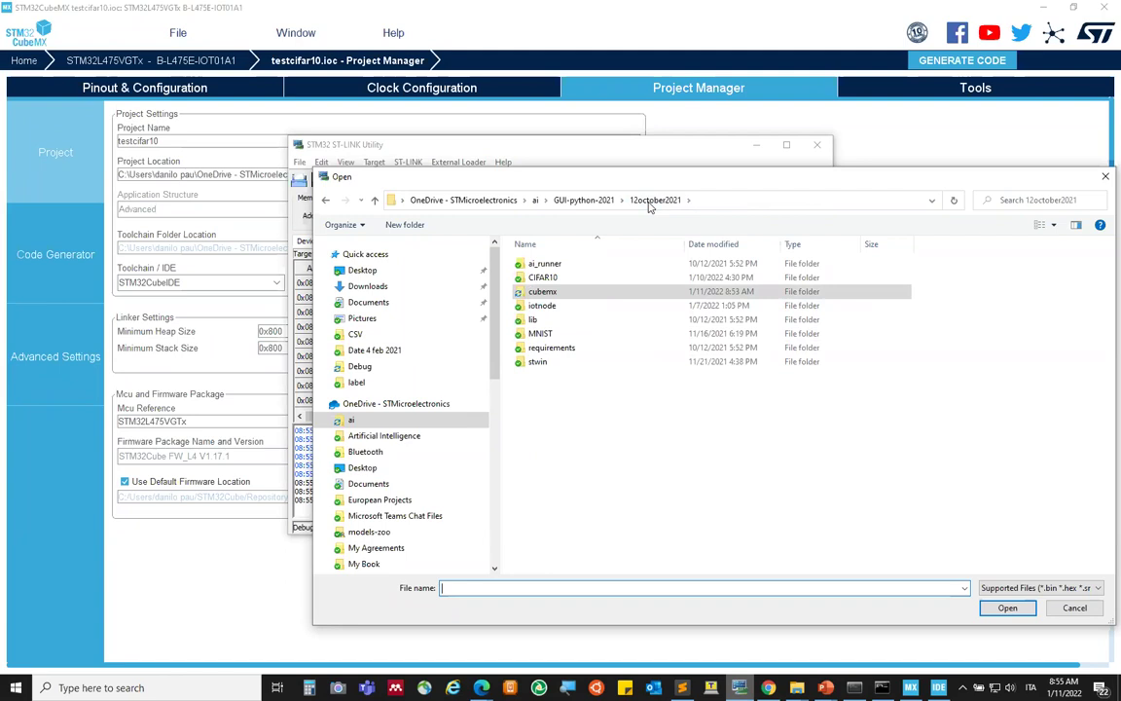
pyautogui.doubleClick(541, 291)
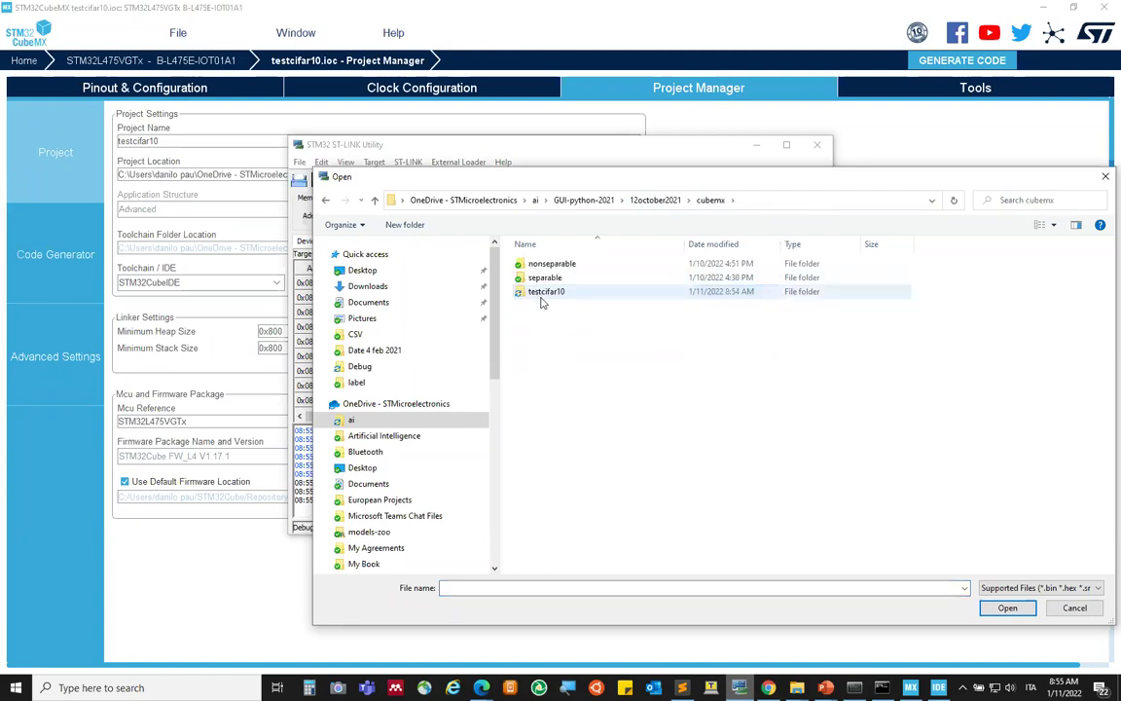
pyautogui.doubleClick(541, 293)
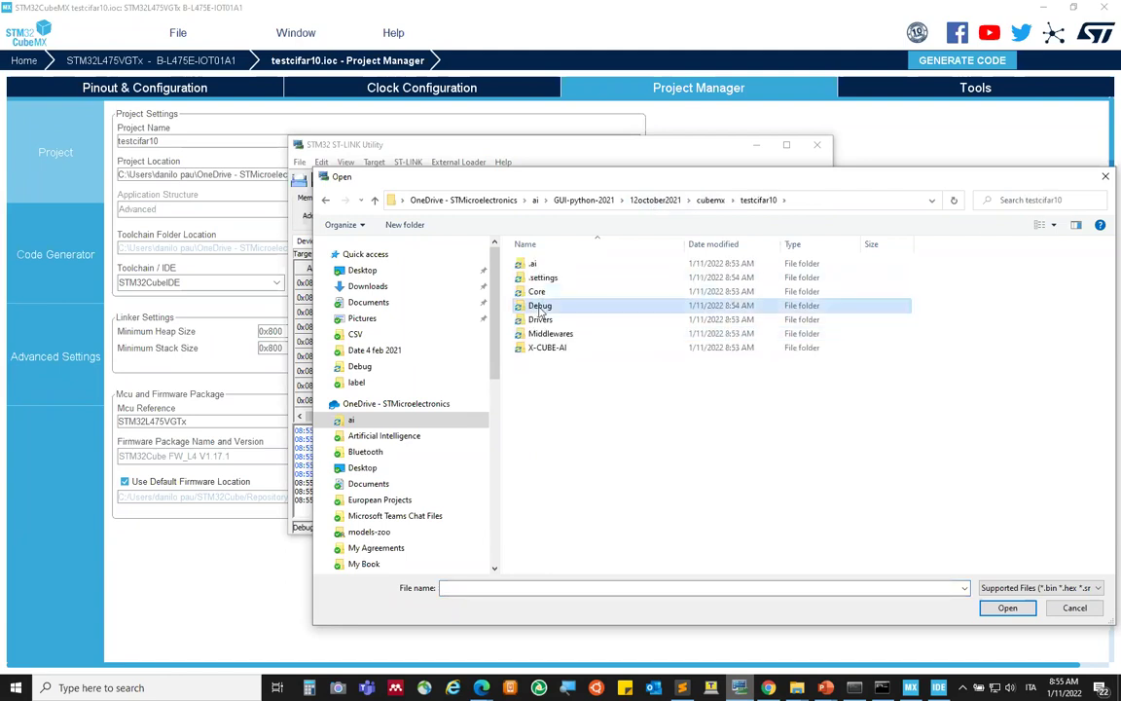
pyautogui.doubleClick(540, 306)
pyautogui.doubleClick(546, 318)
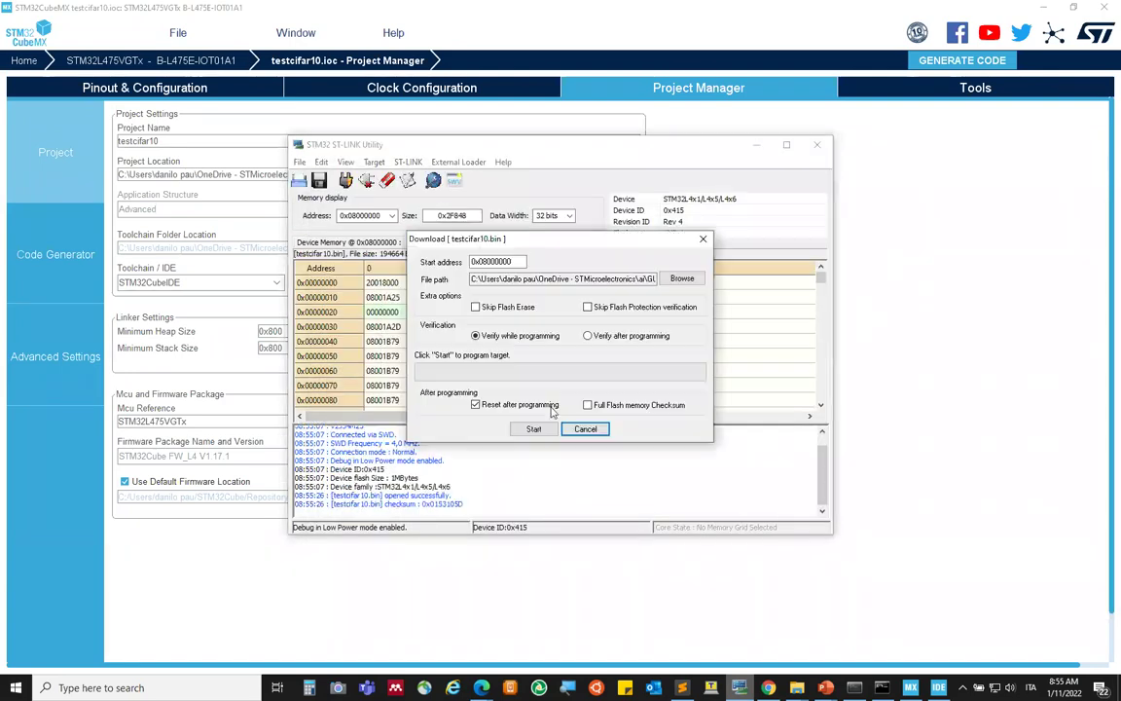
pyautogui.click(534, 429)
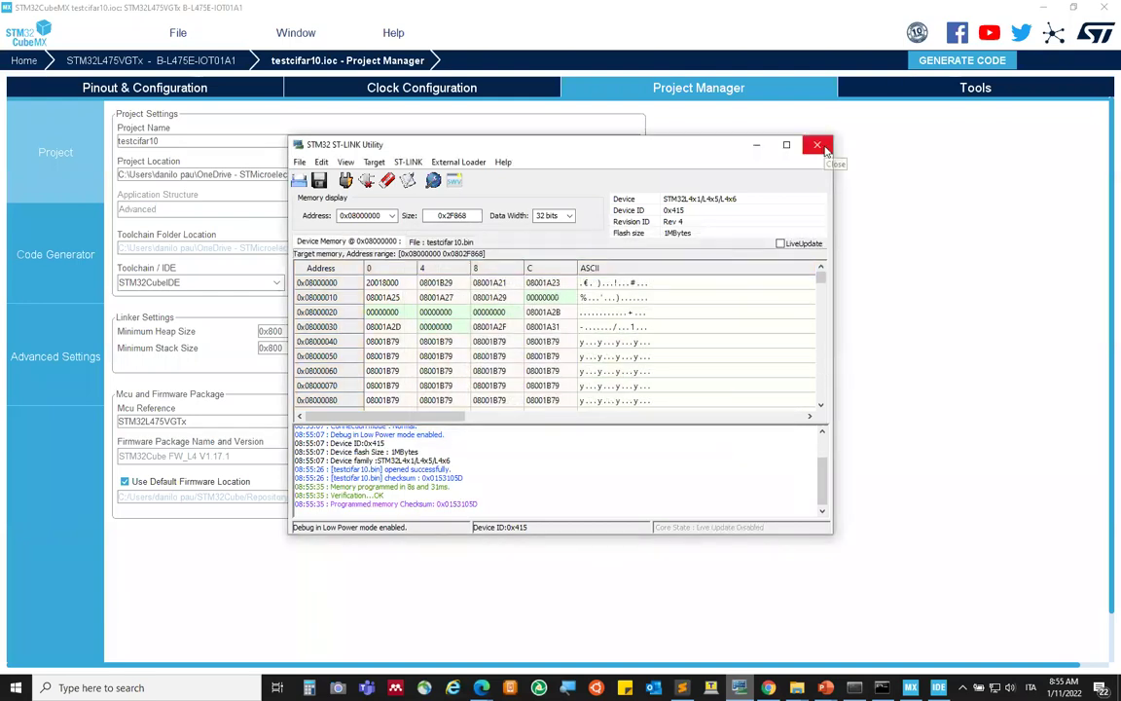
pyautogui.click(737, 598)
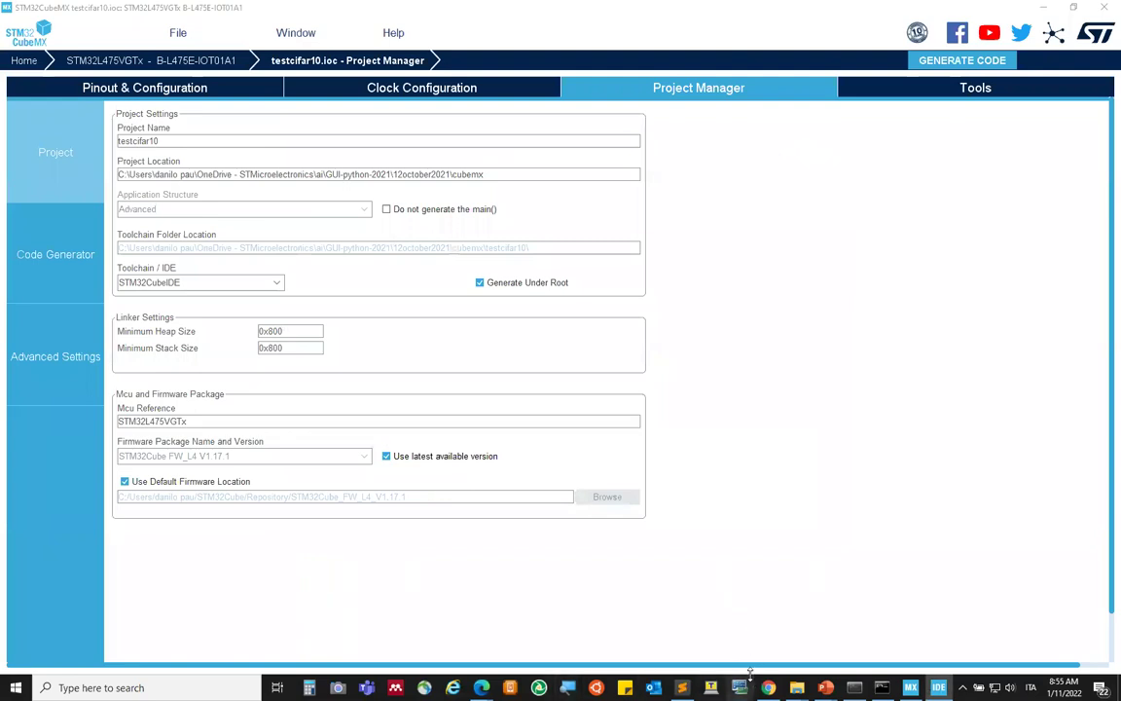
# Switch to Tera Term and open a new serial connection on the STLink virtual port COM8
pyautogui.click(714, 689)
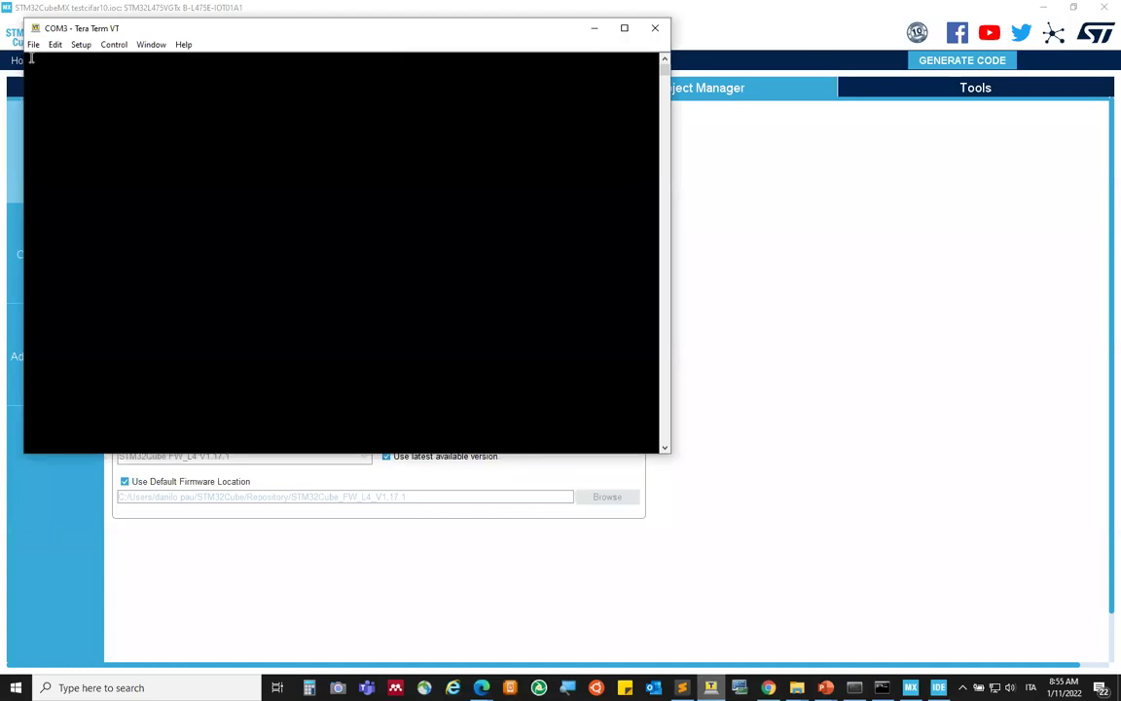
pyautogui.click(33, 45)
pyautogui.click(44, 59)
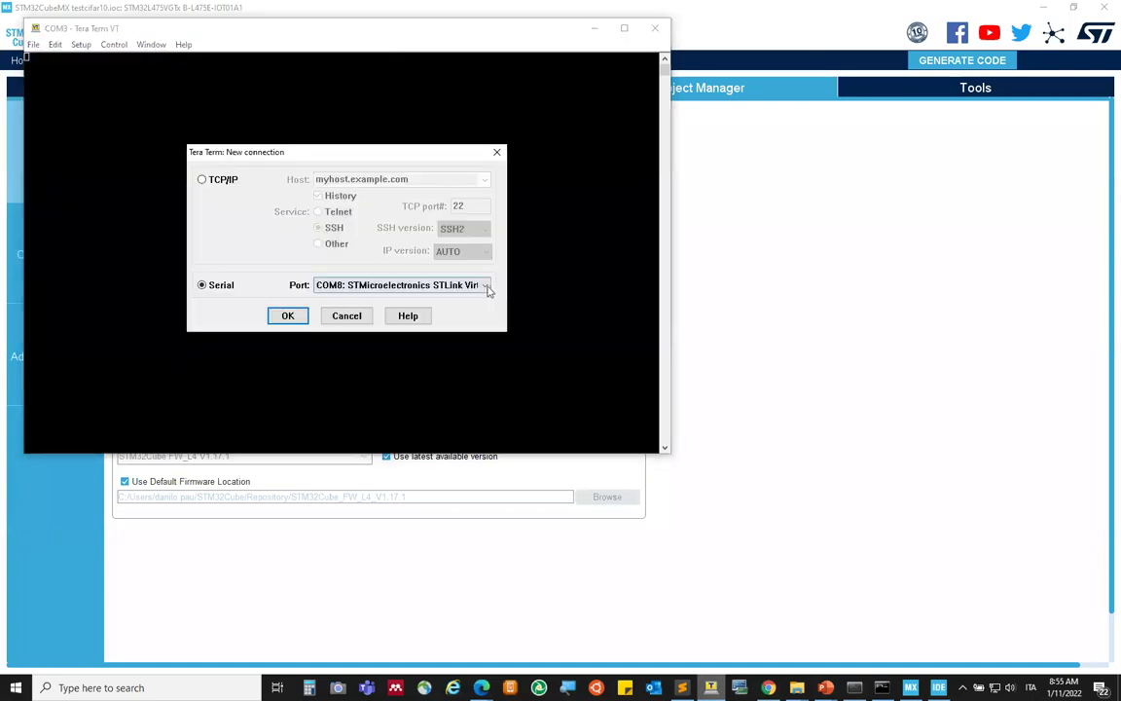
pyautogui.click(288, 314)
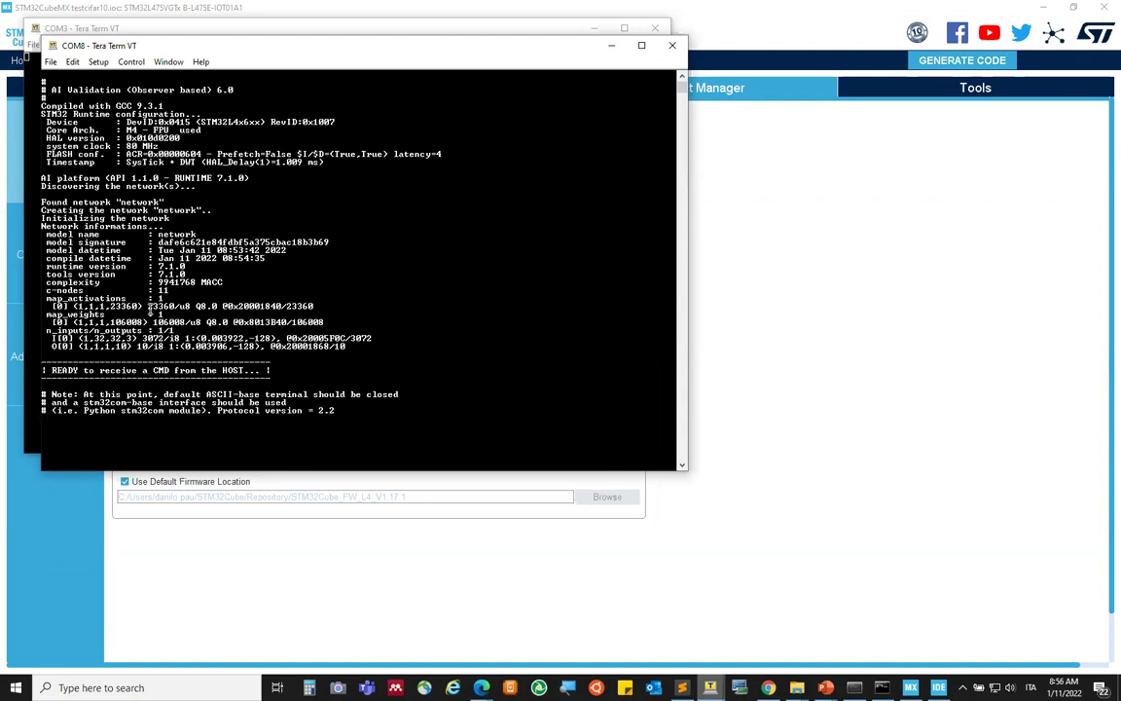
# Highlight the activations size in the board's network information, then close both terminal windows
pyautogui.moveTo(153, 323); pyautogui.dragTo(177, 308)
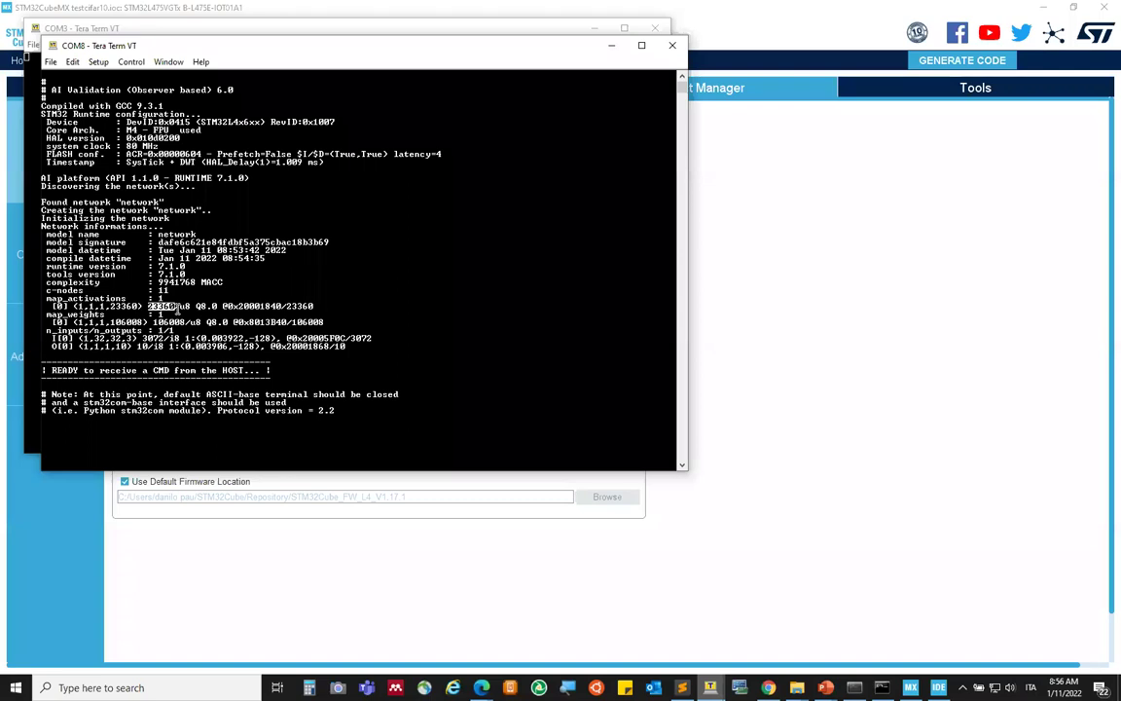
pyautogui.click(673, 46)
pyautogui.click(654, 26)
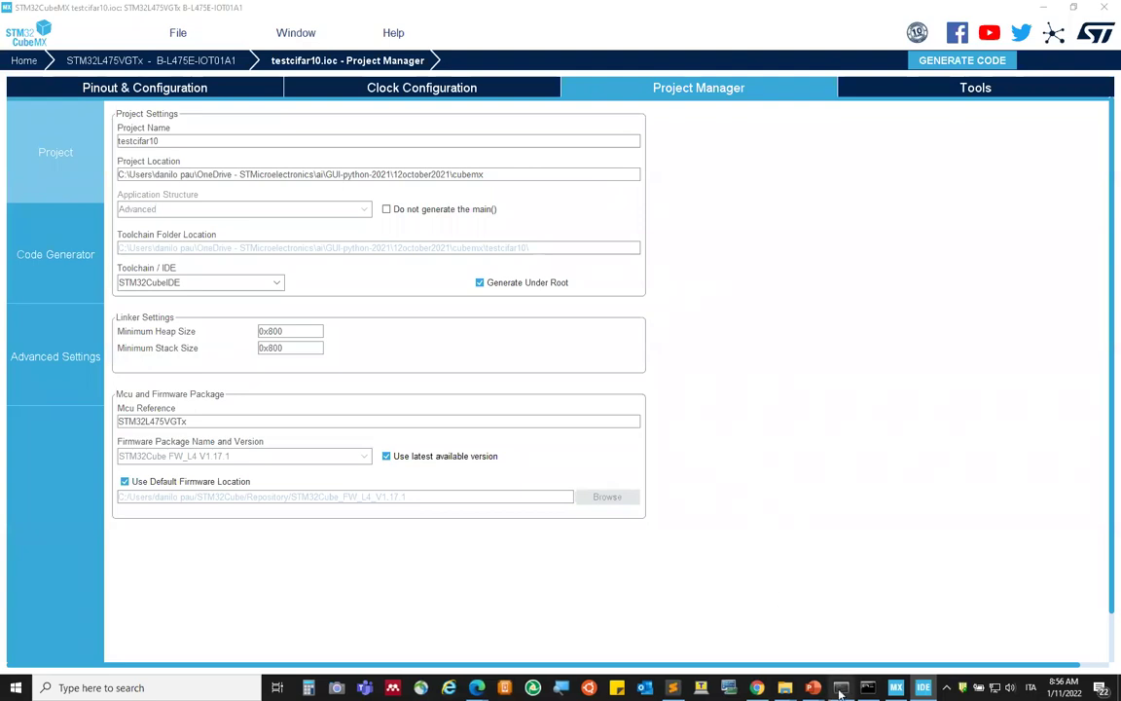
# Switch to the Anaconda Prompt and run python ui_python_ai_runner.py
pyautogui.hotkey('alt', 'Tab')
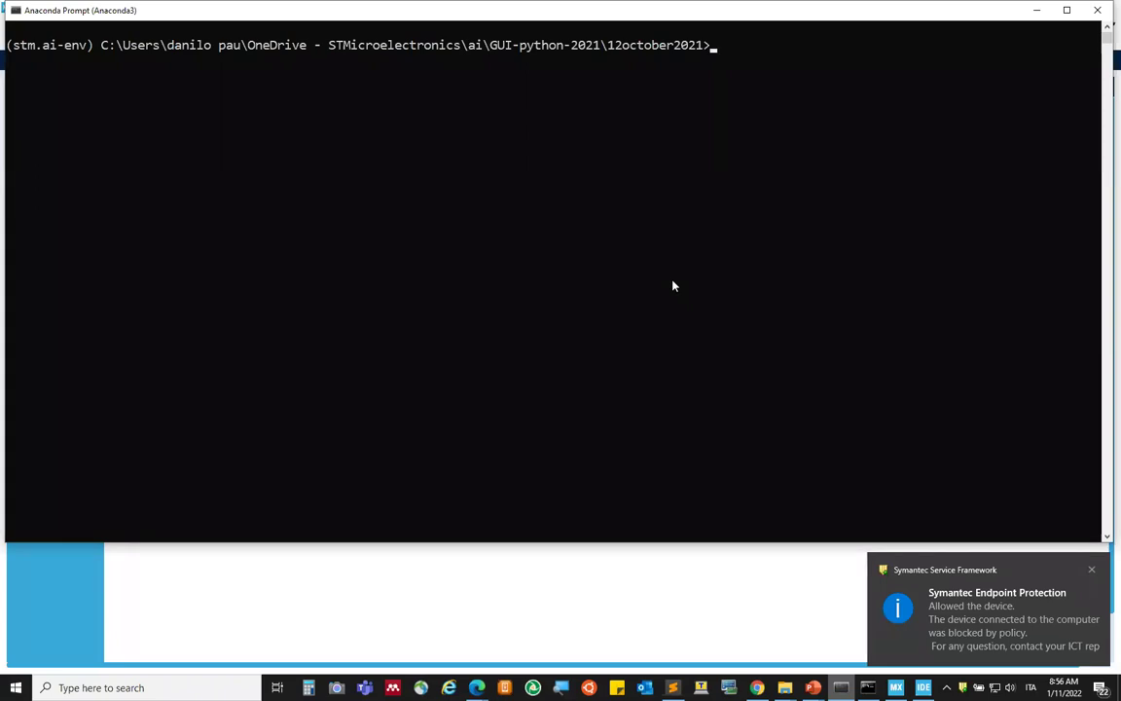
pyautogui.write('python')
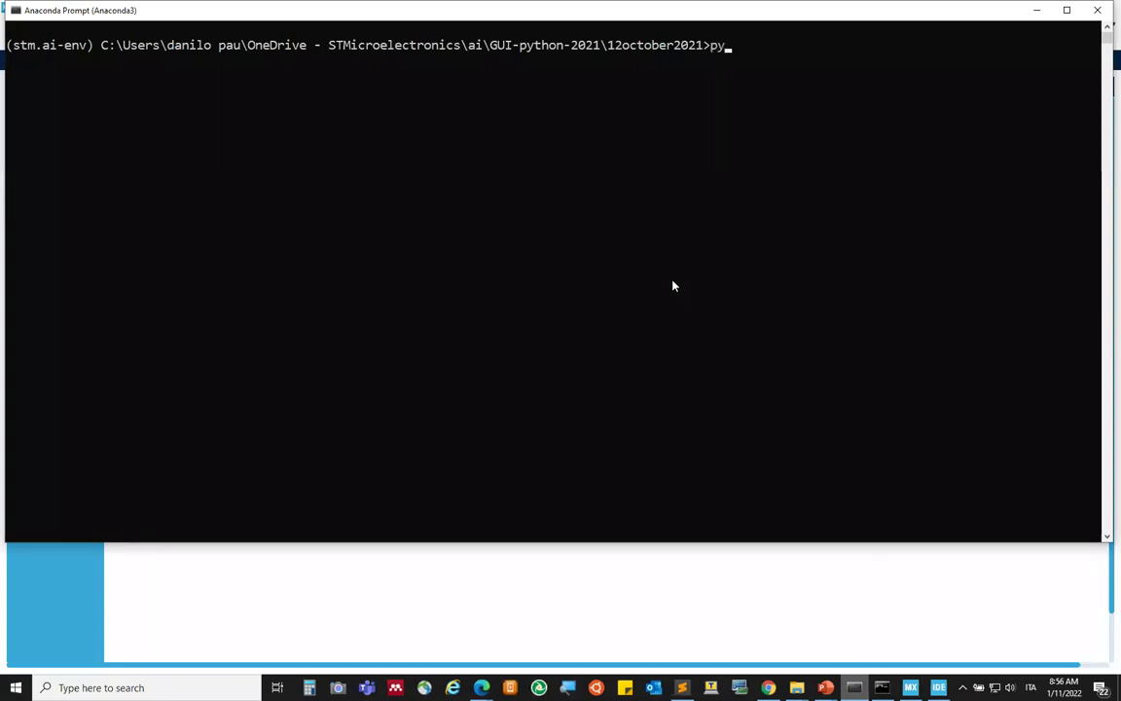
pyautogui.write(' ui_')
pyautogui.press('Tab')
pyautogui.press('Return')
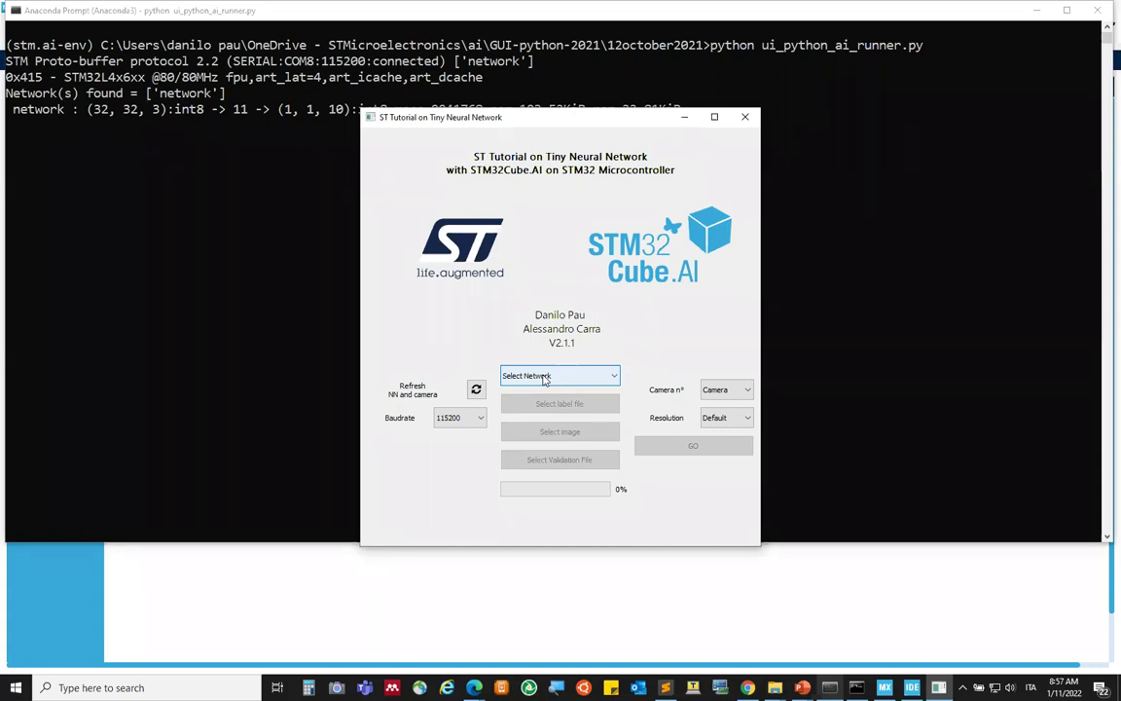
# Select the network entry and load the label file from the CIFAR10\label folder
pyautogui.click(545, 377)
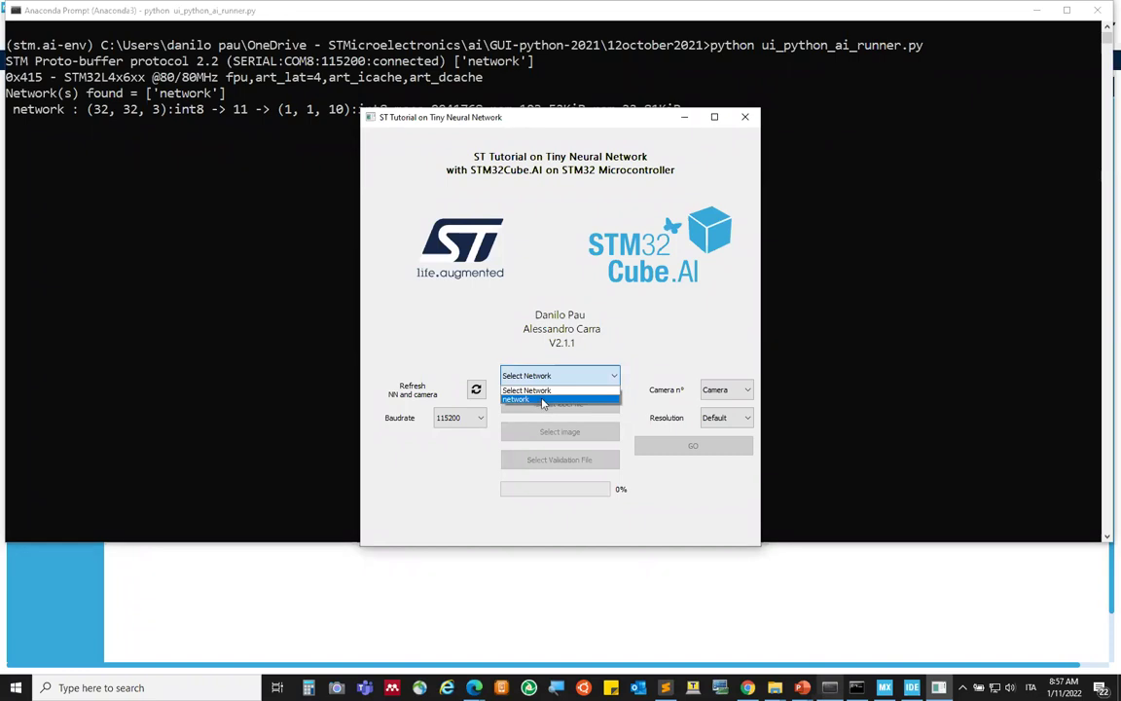
pyautogui.click(543, 400)
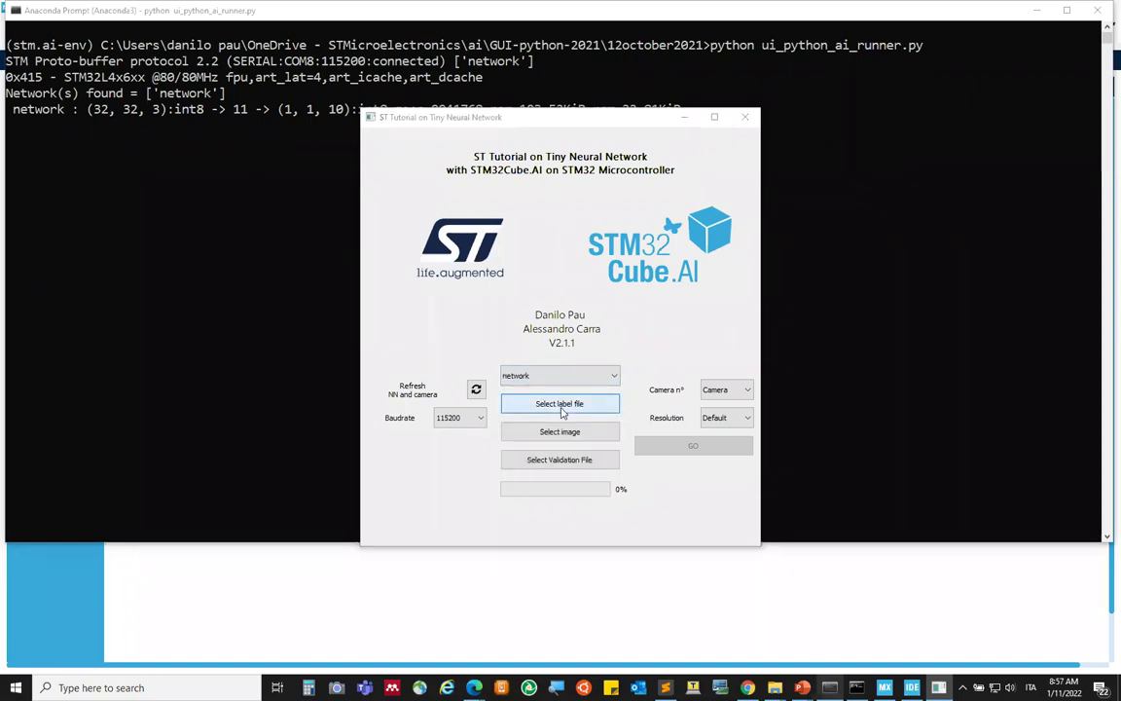
pyautogui.click(562, 412)
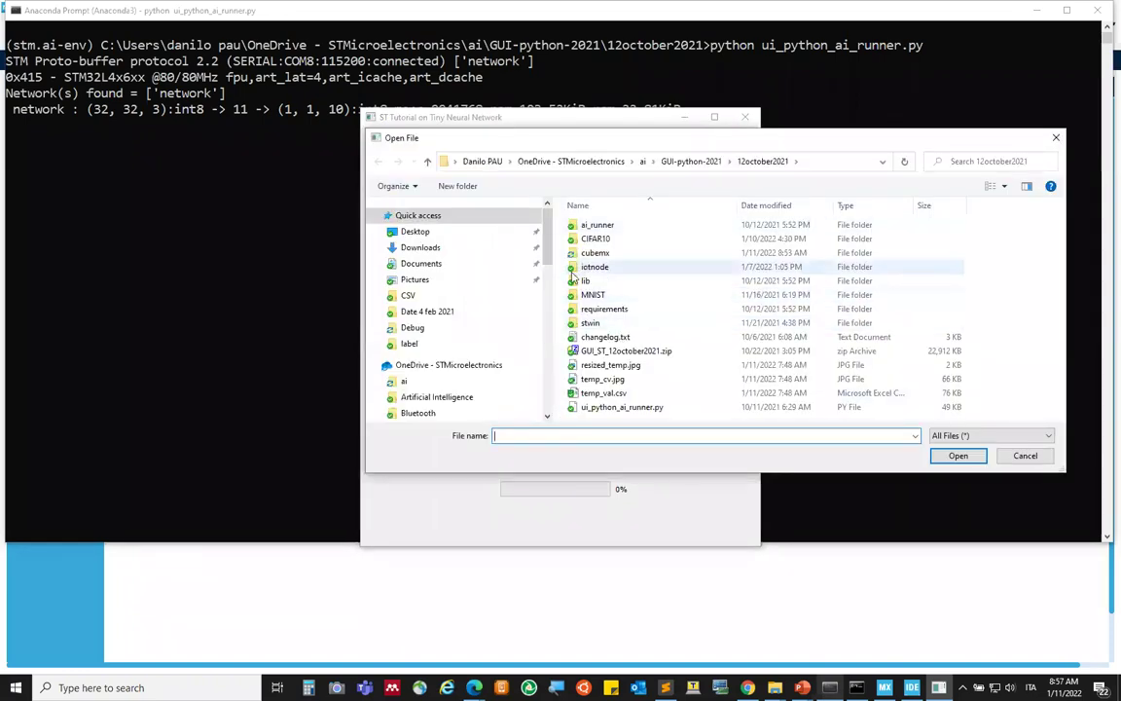
pyautogui.doubleClick(596, 239)
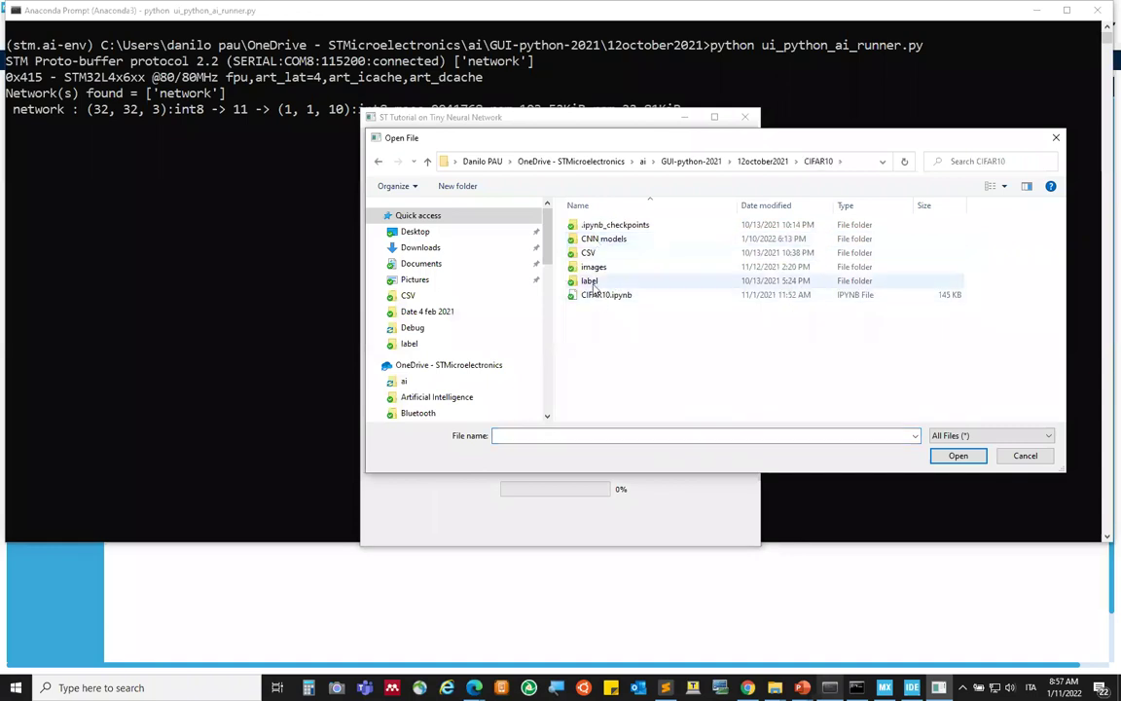
pyautogui.doubleClick(590, 281)
pyautogui.doubleClick(608, 232)
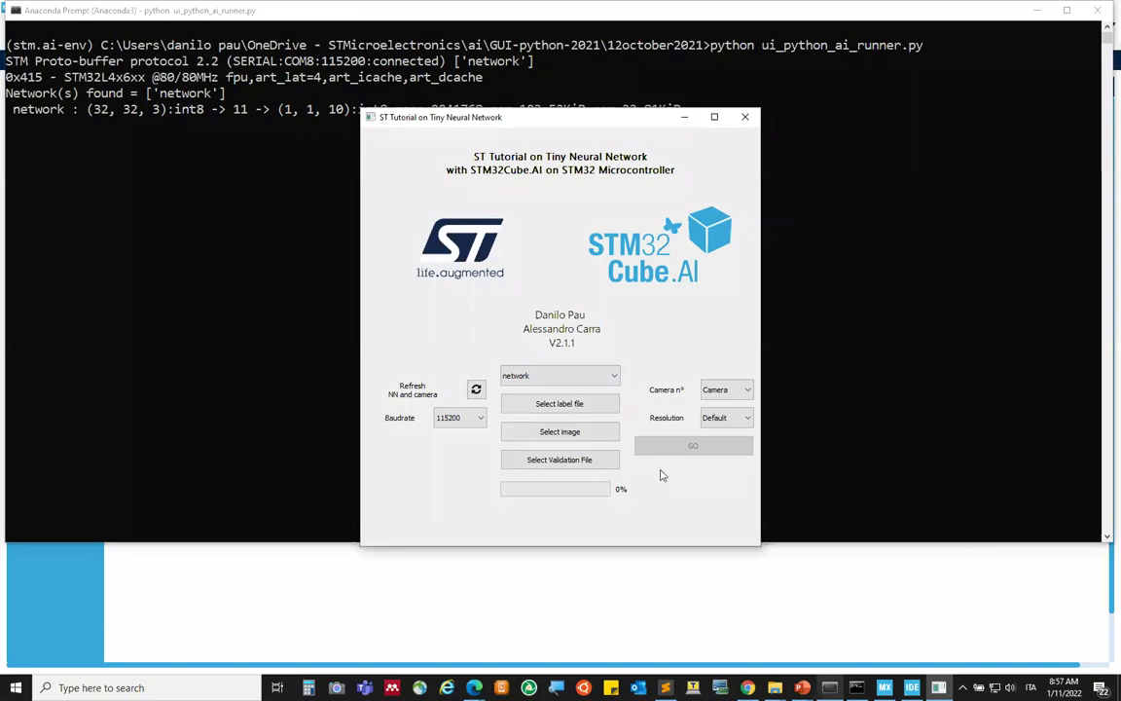
# Run the network validation using the CSV file from the CIFAR10\CSV folder as the validation file
pyautogui.click(560, 459)
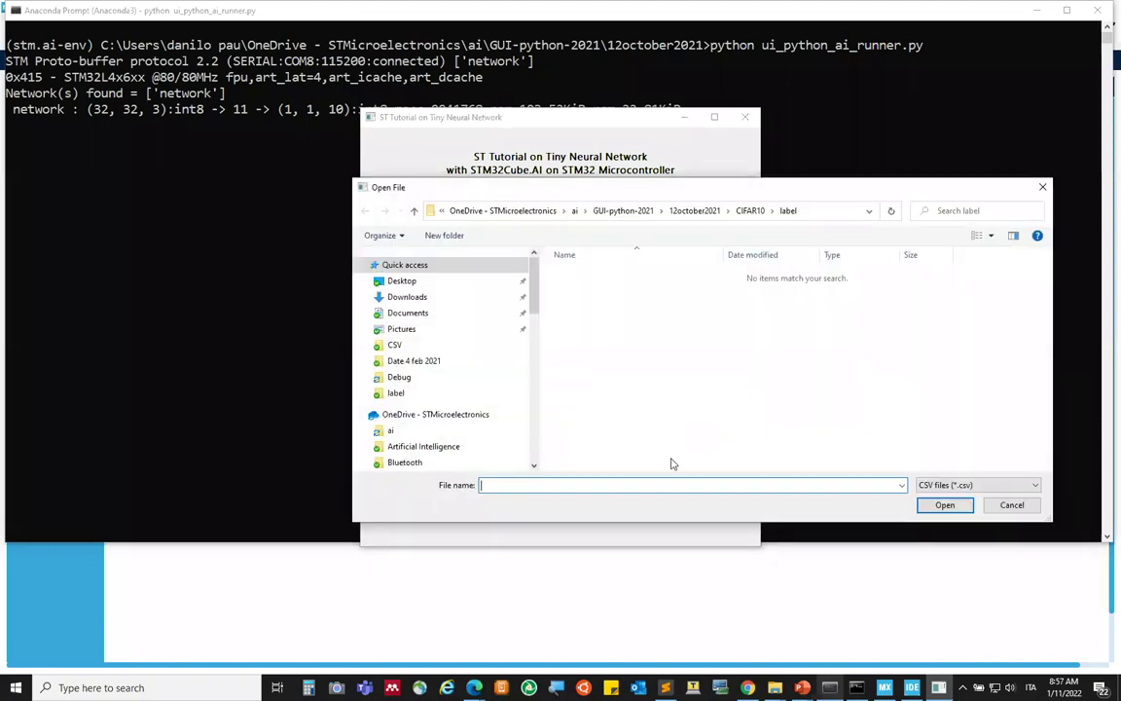
pyautogui.click(750, 210)
pyautogui.doubleClick(657, 289)
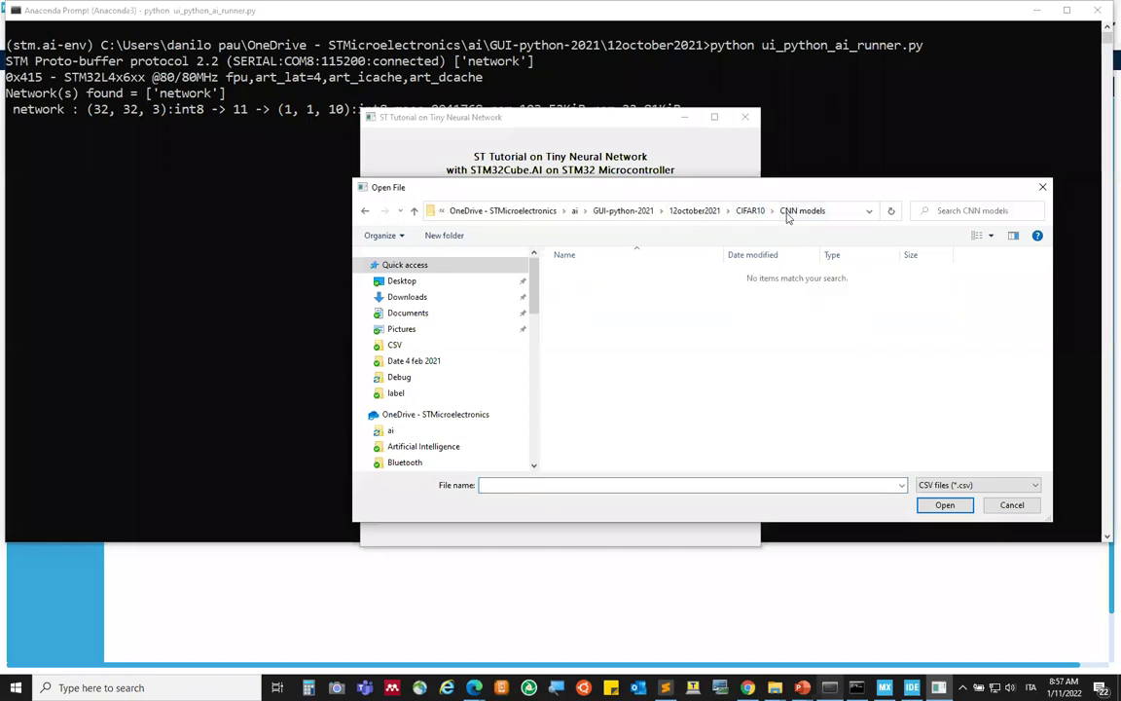
pyautogui.click(737, 216)
pyautogui.doubleClick(576, 302)
pyautogui.click(606, 277)
pyautogui.doubleClick(606, 277)
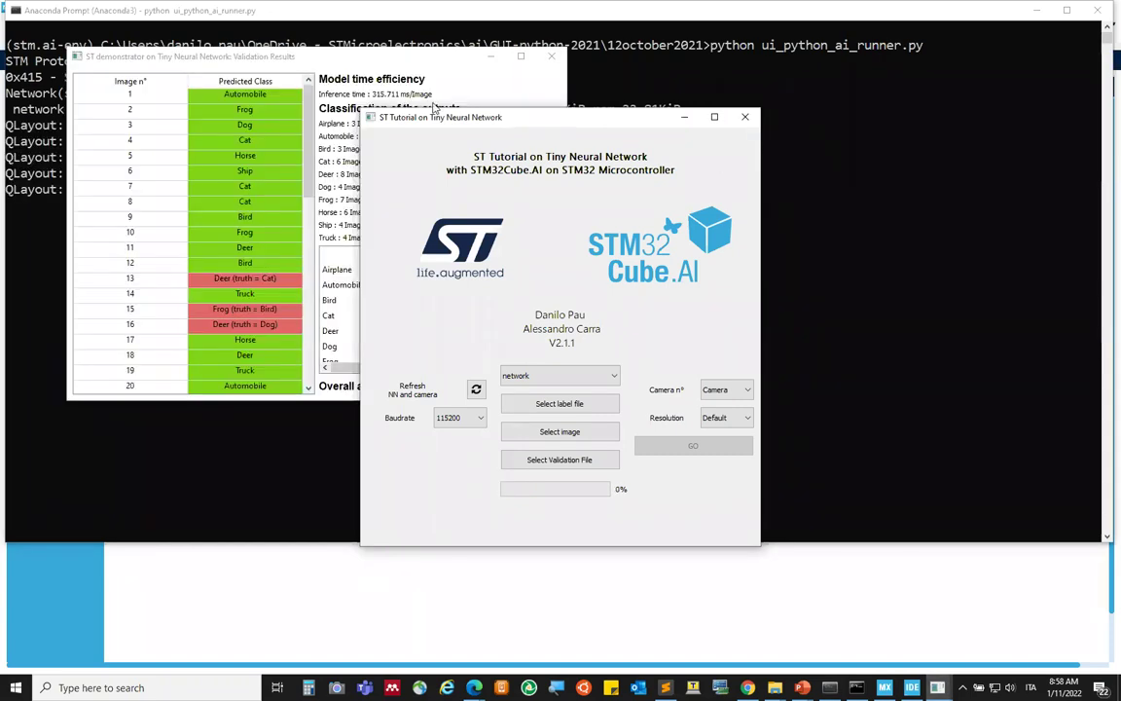
# Place the tutorial window beside the validation results, enlarge the results to review per-class and overall accuracy, and close them
pyautogui.moveTo(406, 117); pyautogui.dragTo(657, 58)
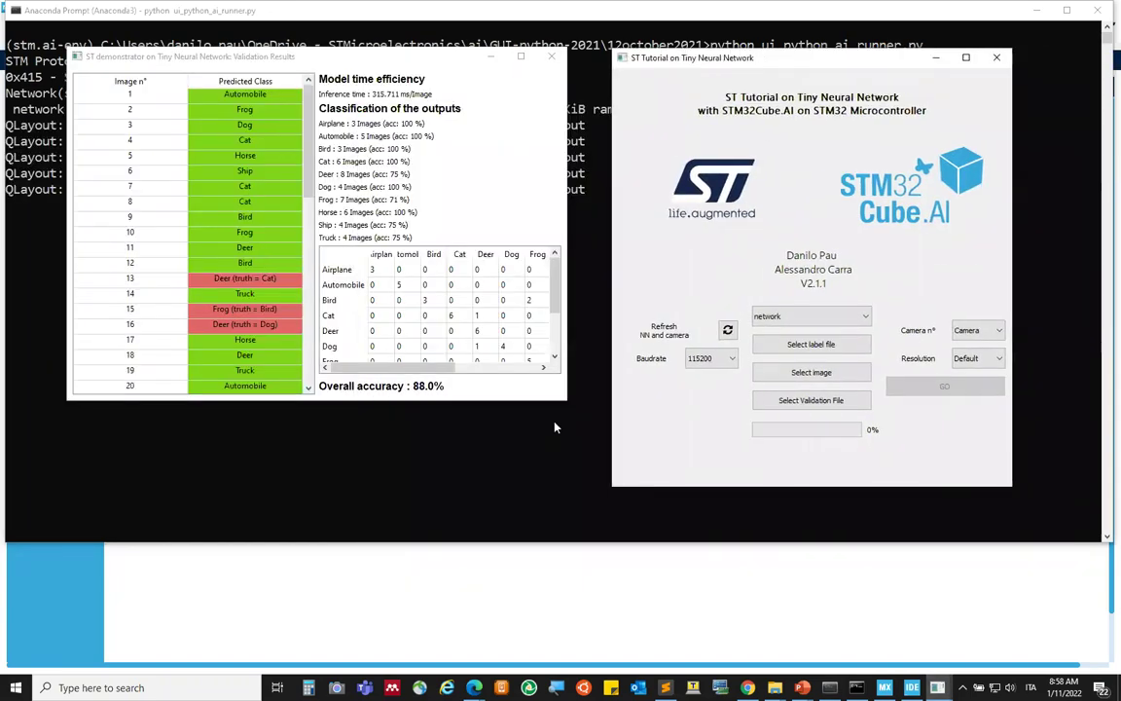
pyautogui.moveTo(565, 399); pyautogui.dragTo(607, 506)
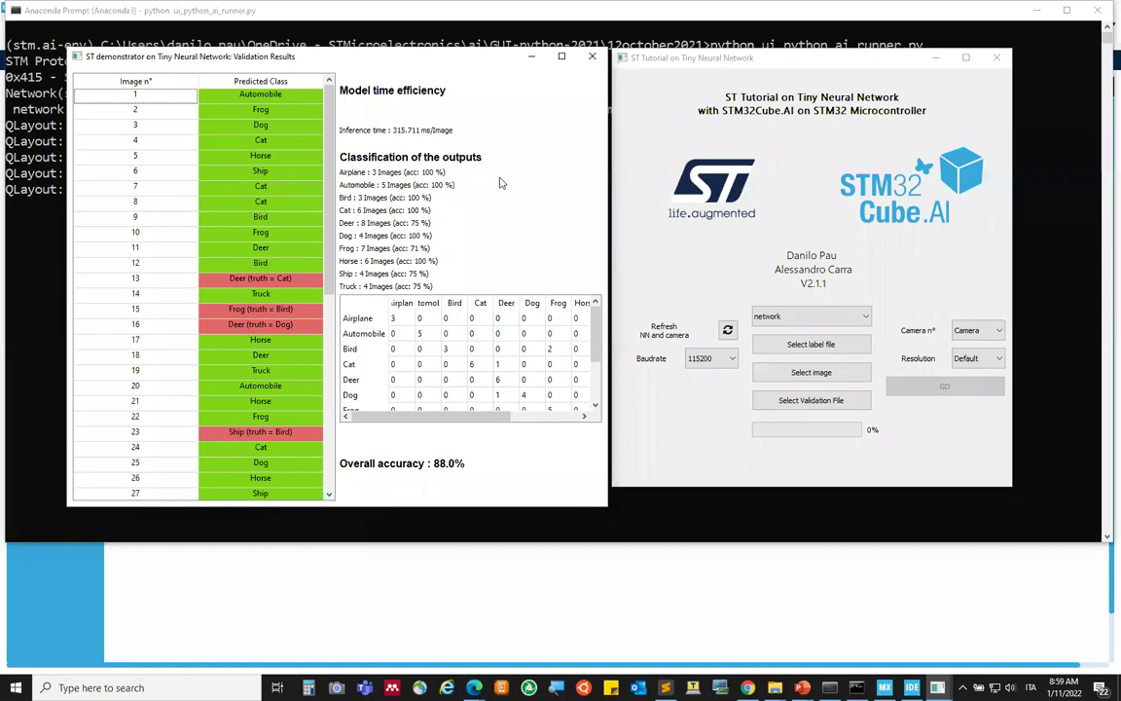
pyautogui.click(593, 58)
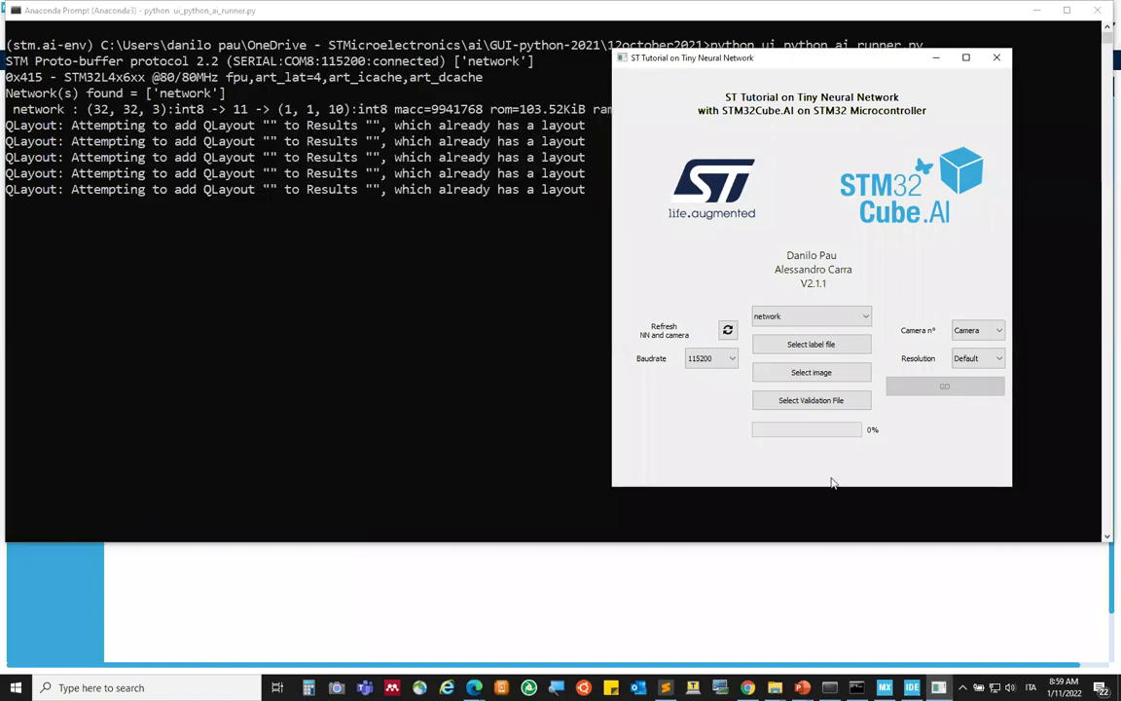
# Classify the single image bird.jpg from the CIFAR10\images\cifar10_print folder
pyautogui.click(797, 378)
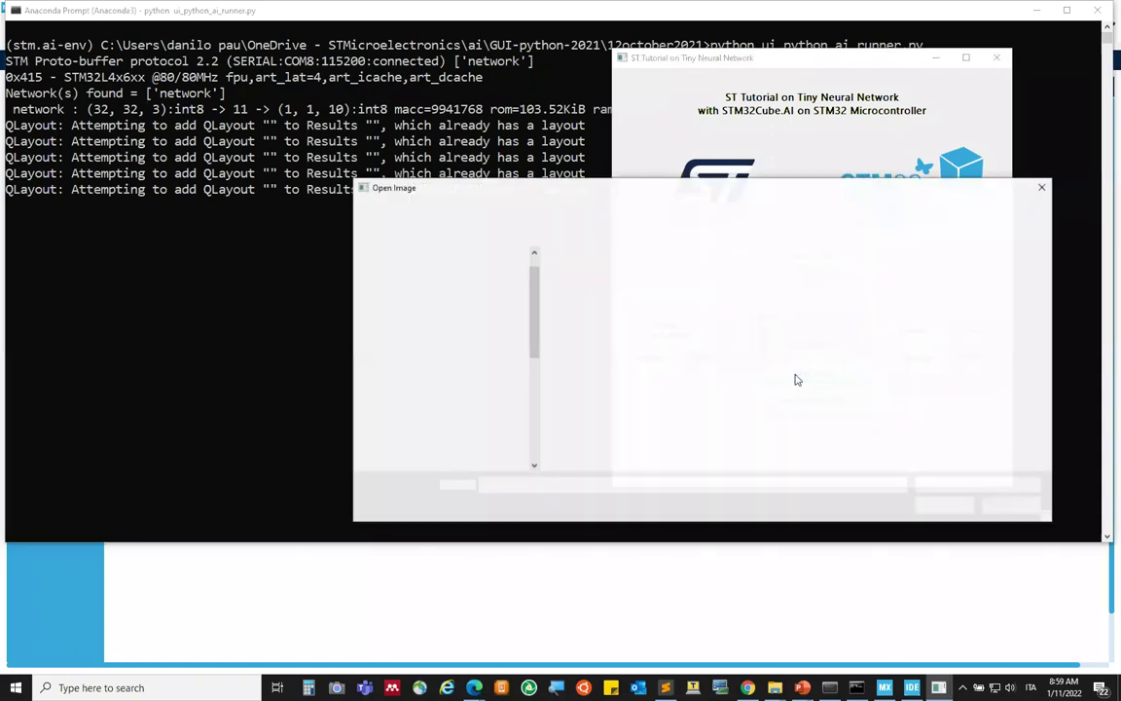
pyautogui.click(751, 211)
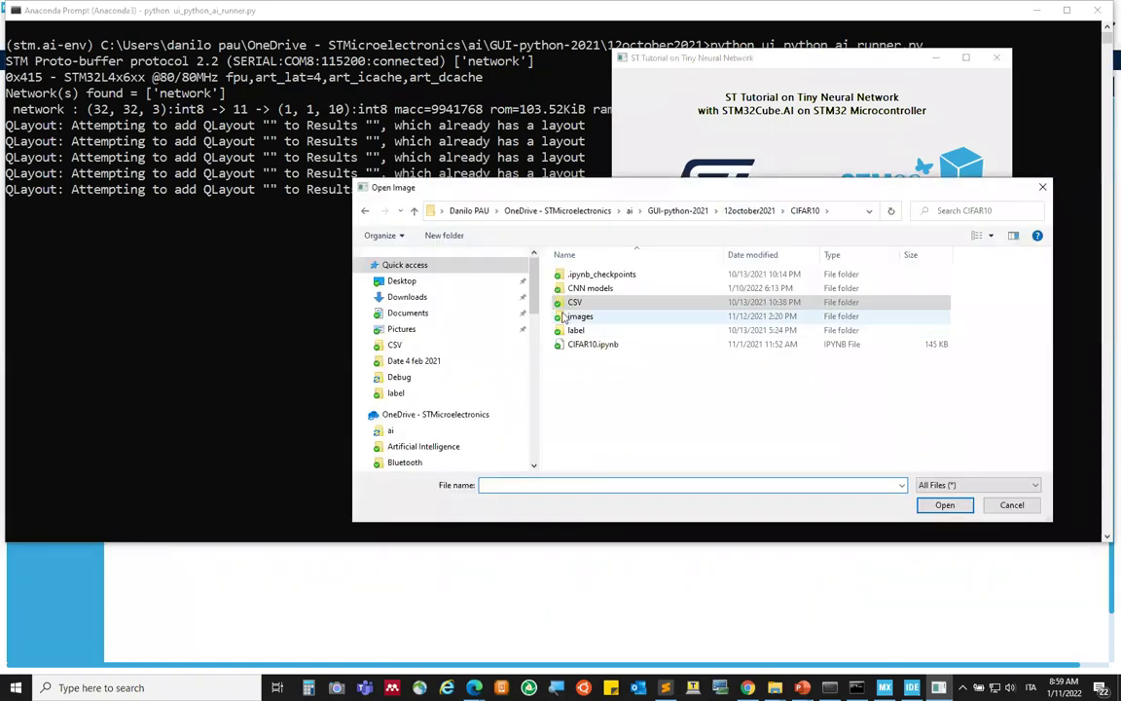
pyautogui.doubleClick(580, 317)
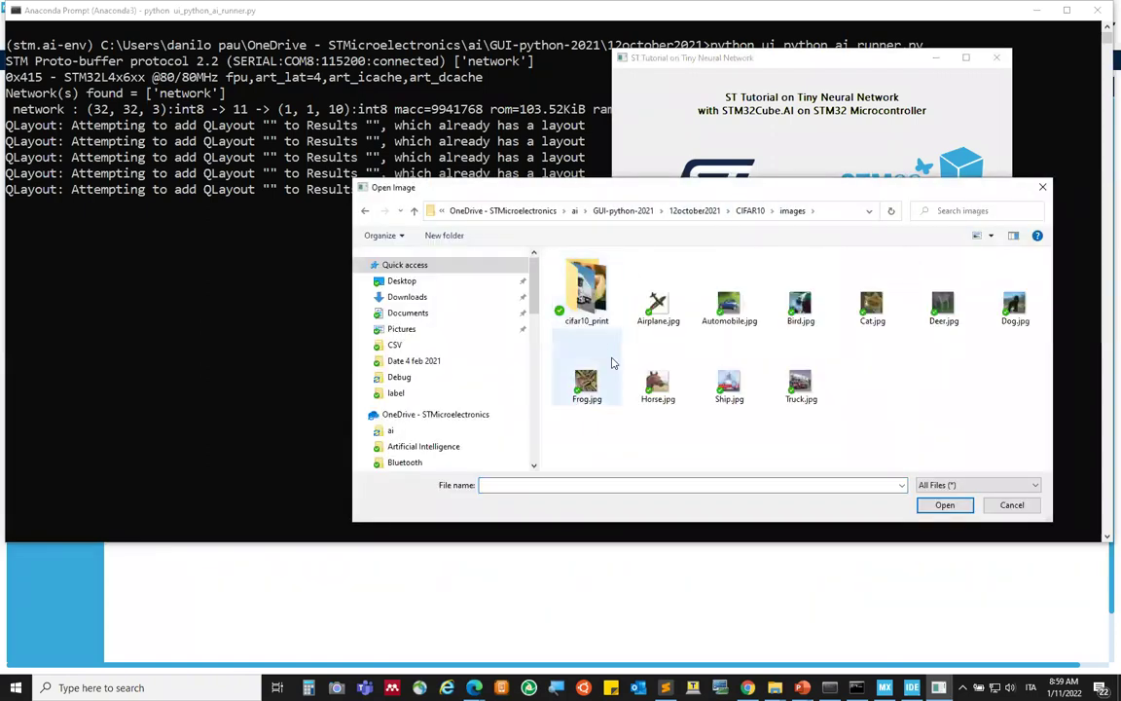
pyautogui.doubleClick(587, 287)
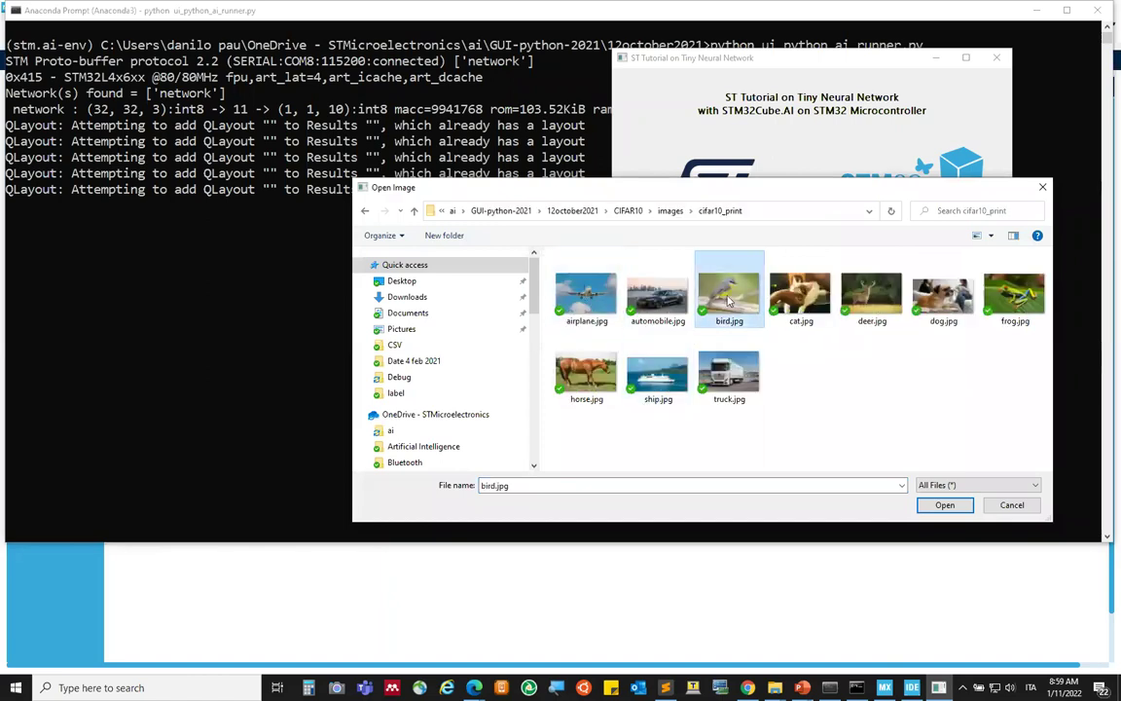
pyautogui.doubleClick(728, 297)
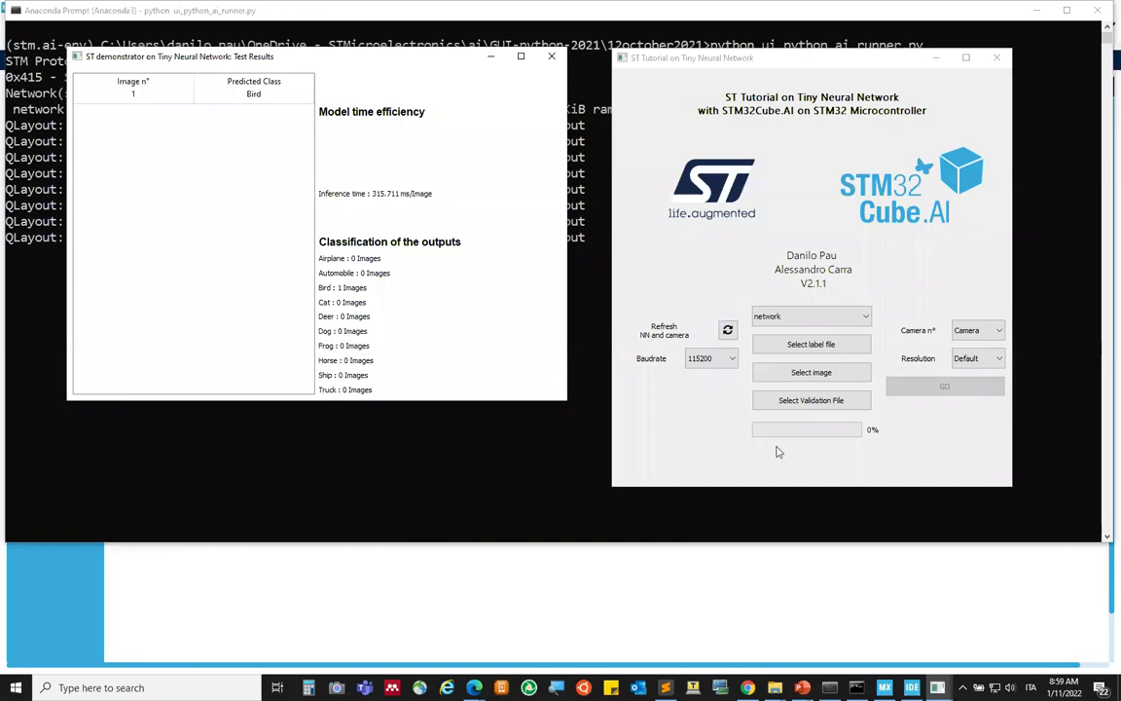
# Classify truck.jpg from the cifar10_print folder and close the test results window
pyautogui.click(802, 373)
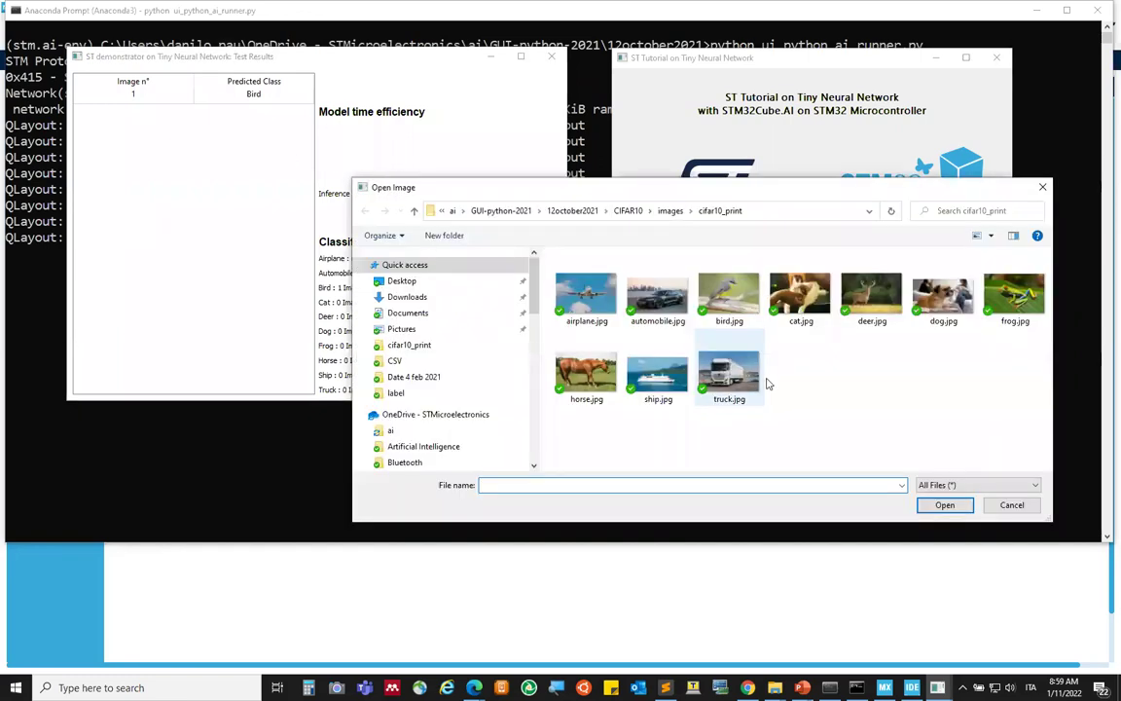
pyautogui.doubleClick(731, 384)
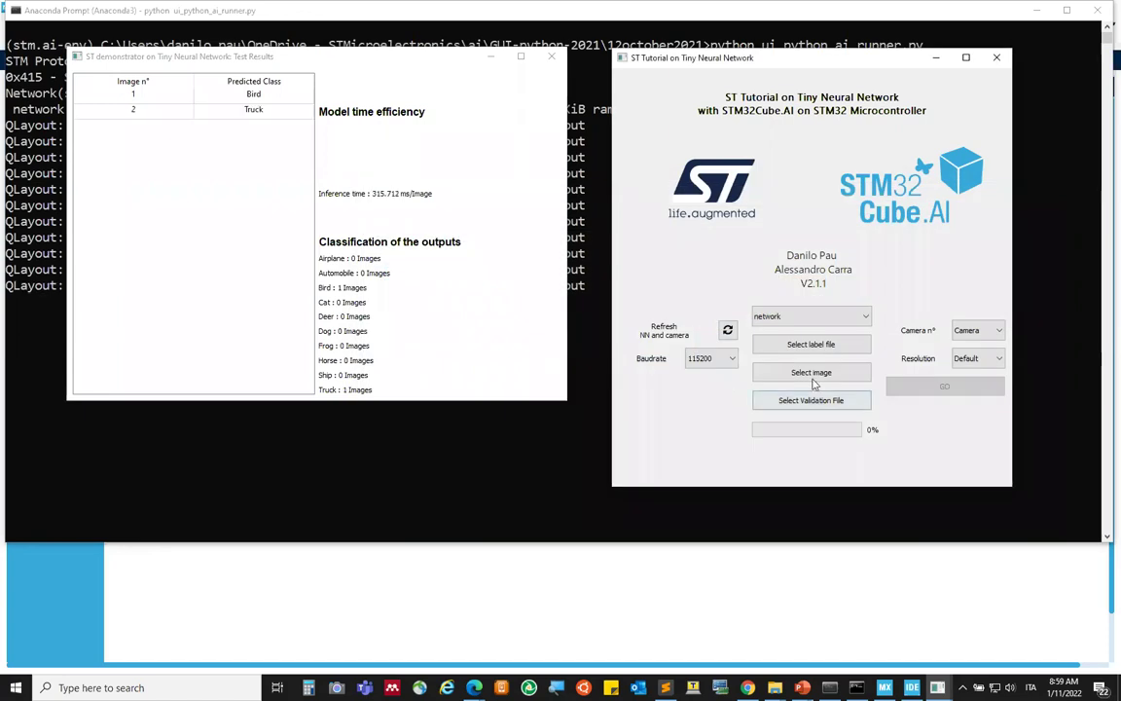
pyautogui.click(551, 56)
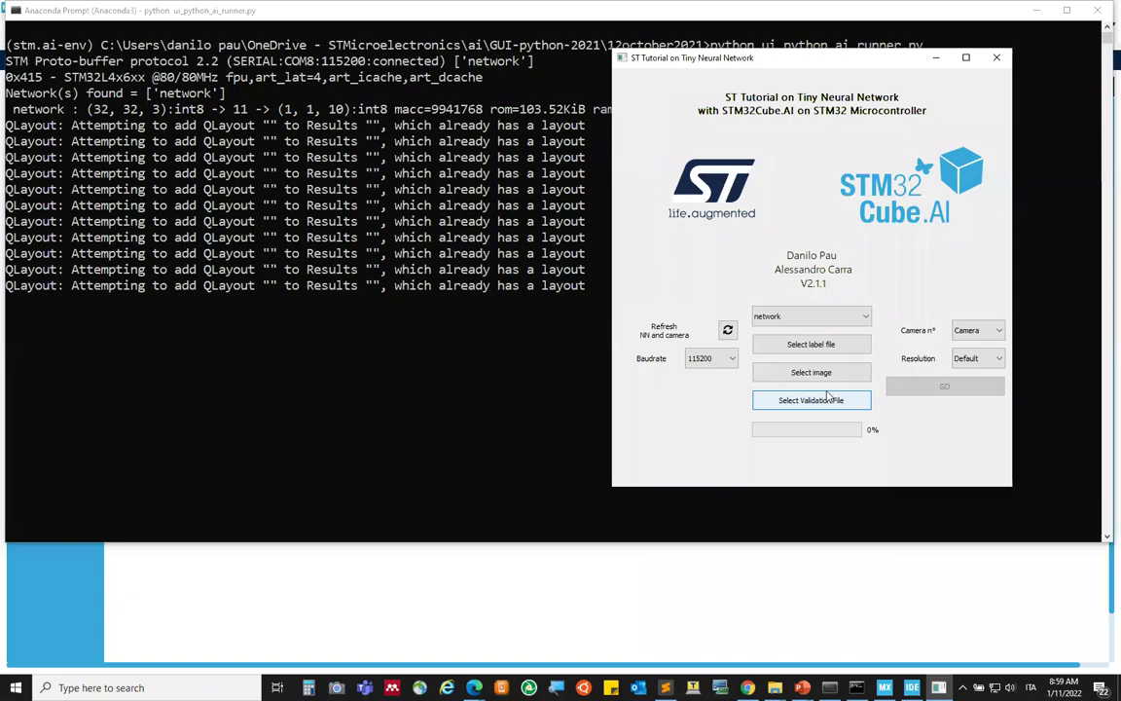
# Start live capture from camera 2 at the default resolution and reposition the Capturing window
pyautogui.click(974, 331)
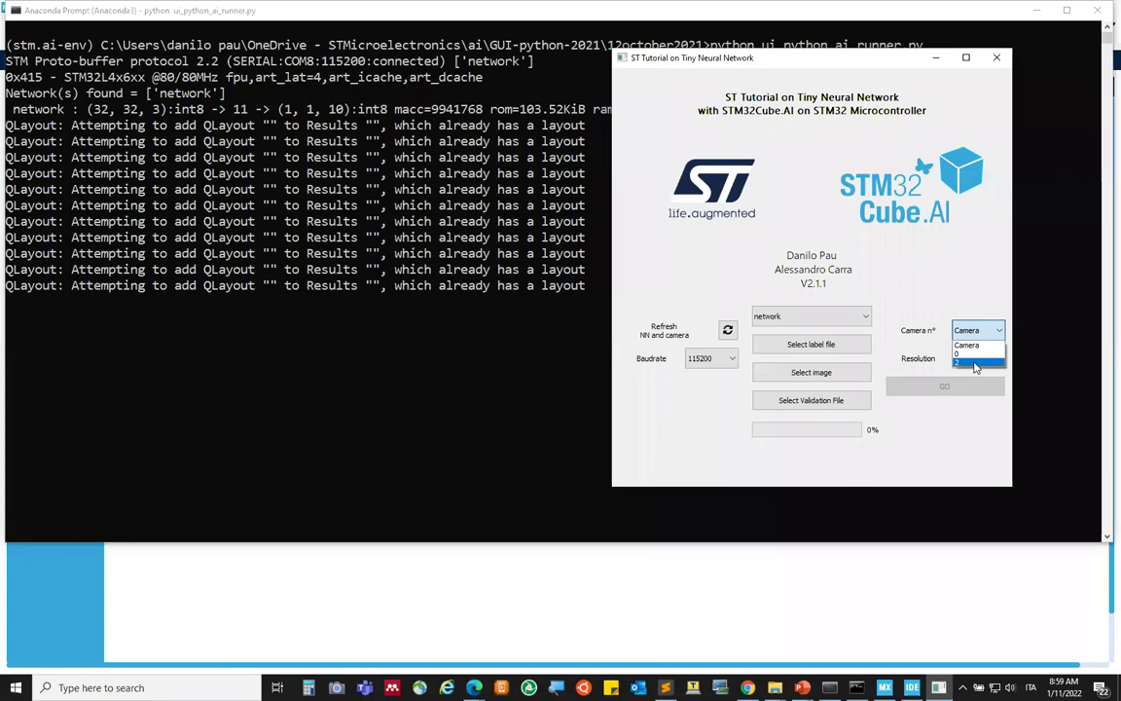
pyautogui.click(975, 363)
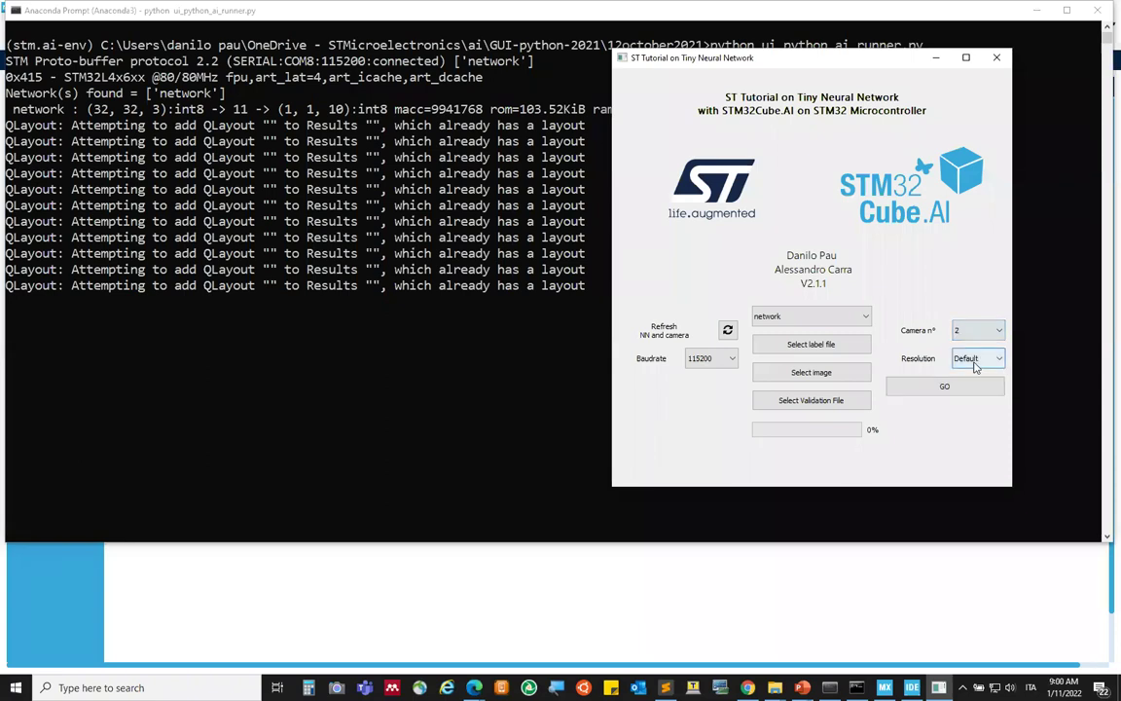
pyautogui.click(944, 387)
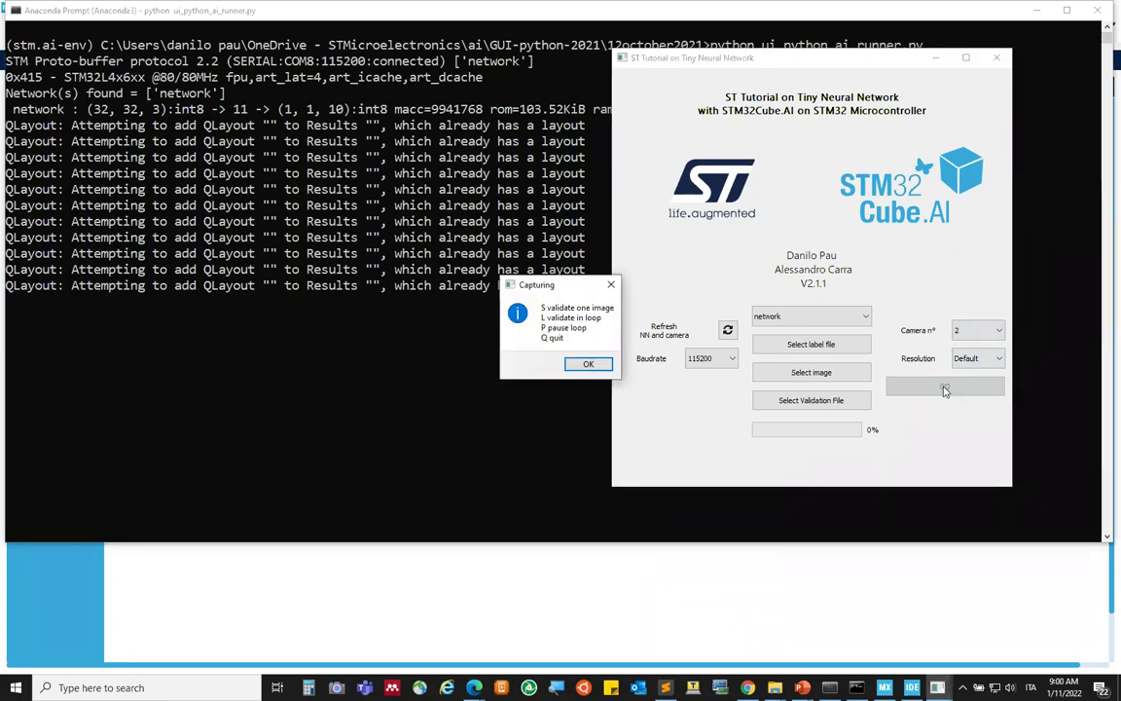
pyautogui.click(582, 364)
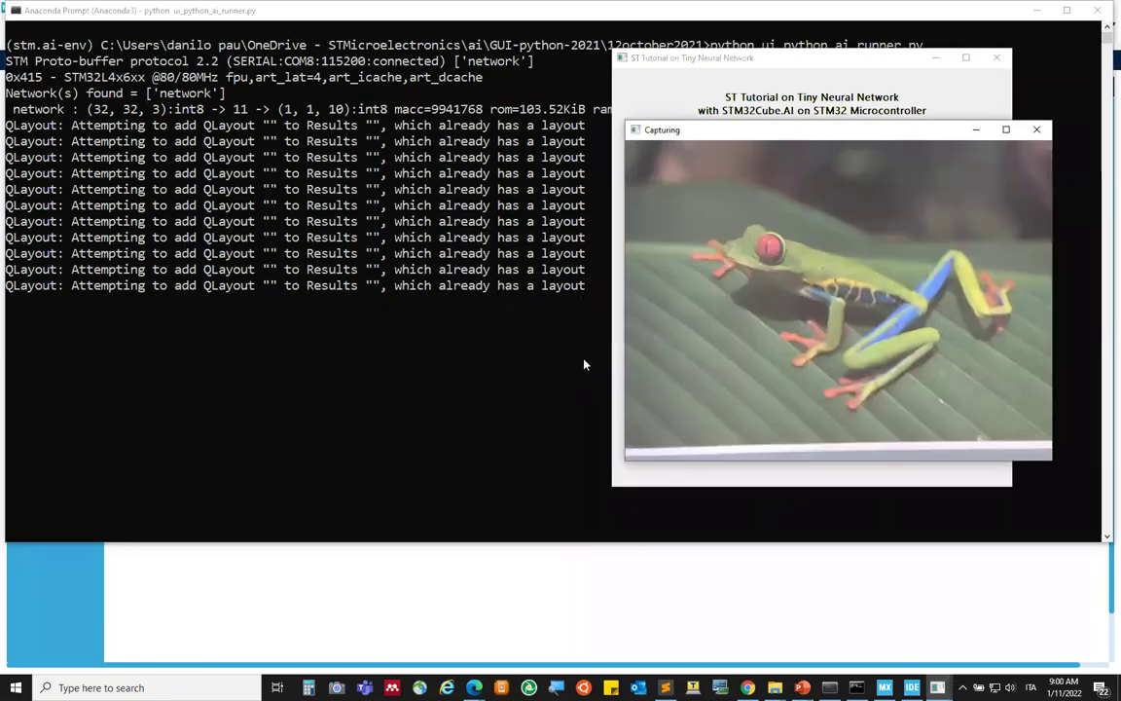
pyautogui.moveTo(808, 142); pyautogui.dragTo(795, 147)
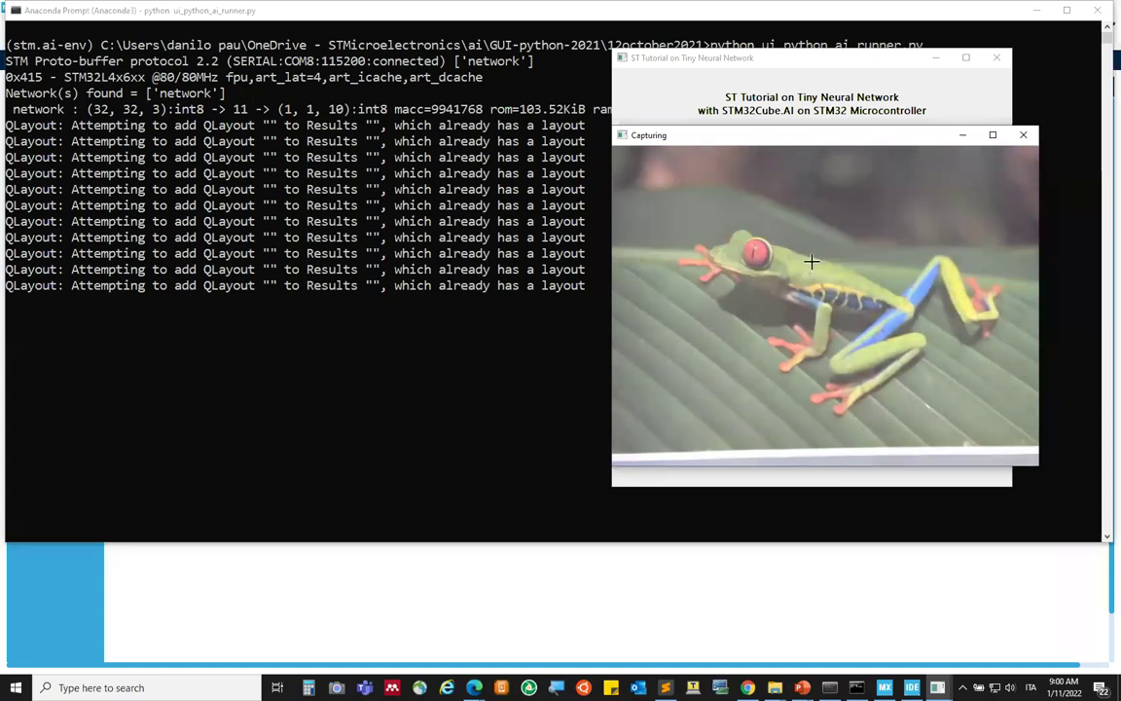
pyautogui.moveTo(889, 143); pyautogui.dragTo(843, 142)
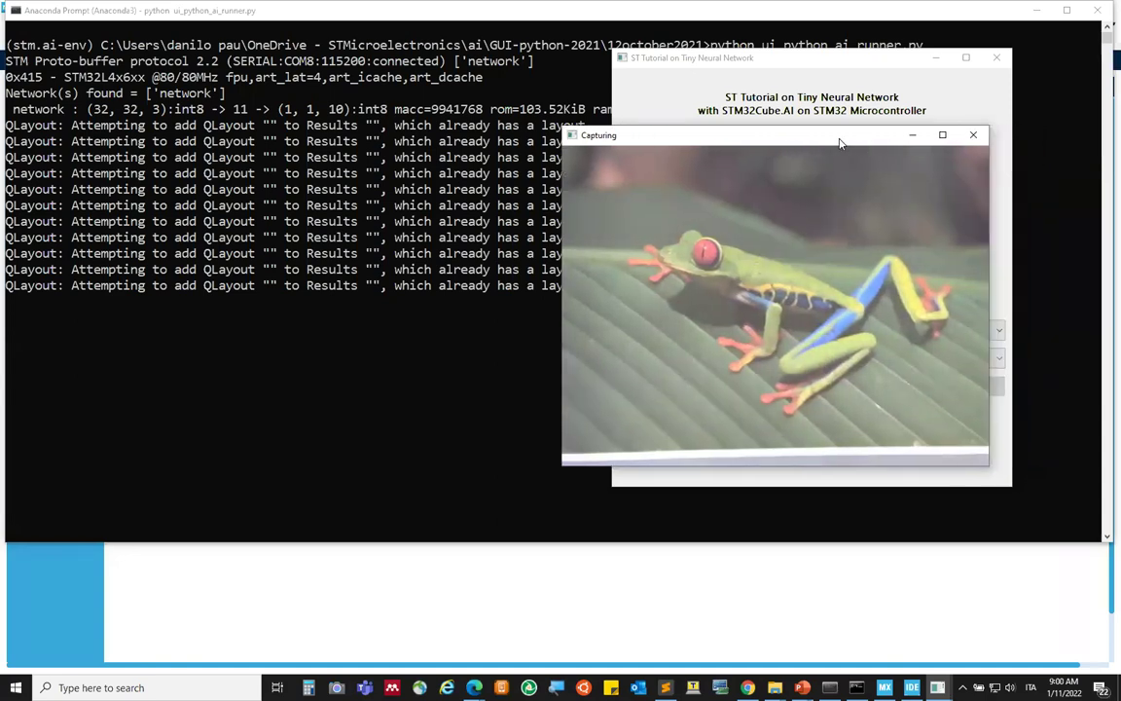
# Validate the live camera feed in a loop, closing the test results window between the pictures shown to the camera
pyautogui.click(897, 282)
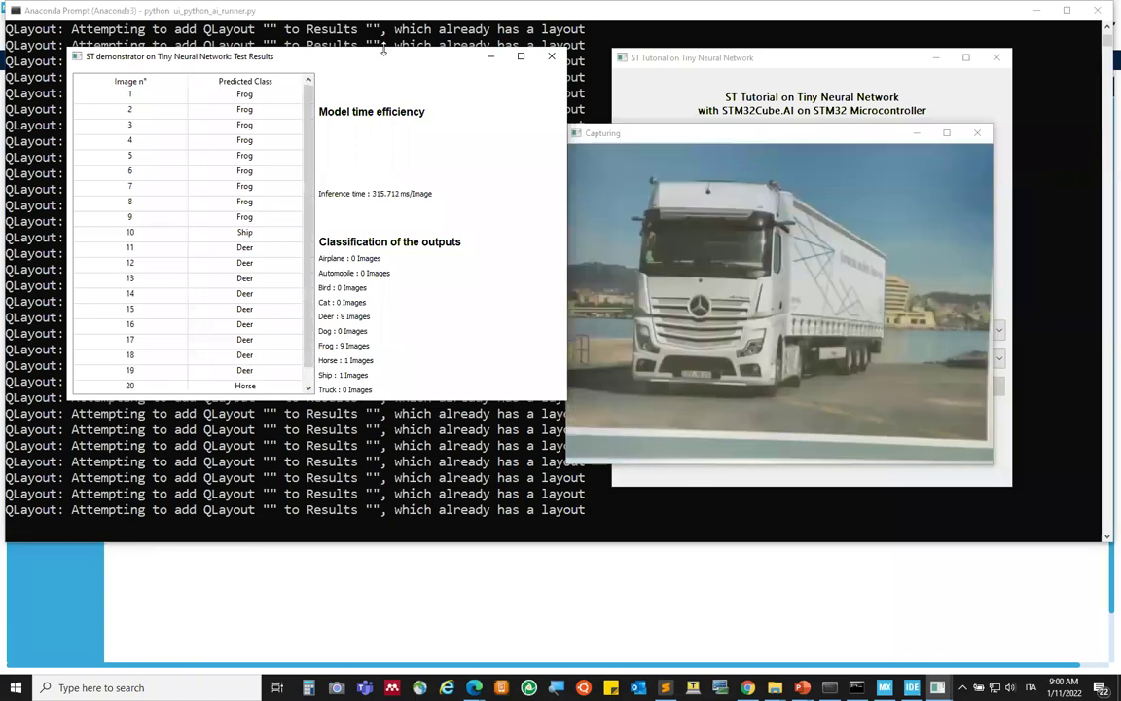
pyautogui.click(552, 56)
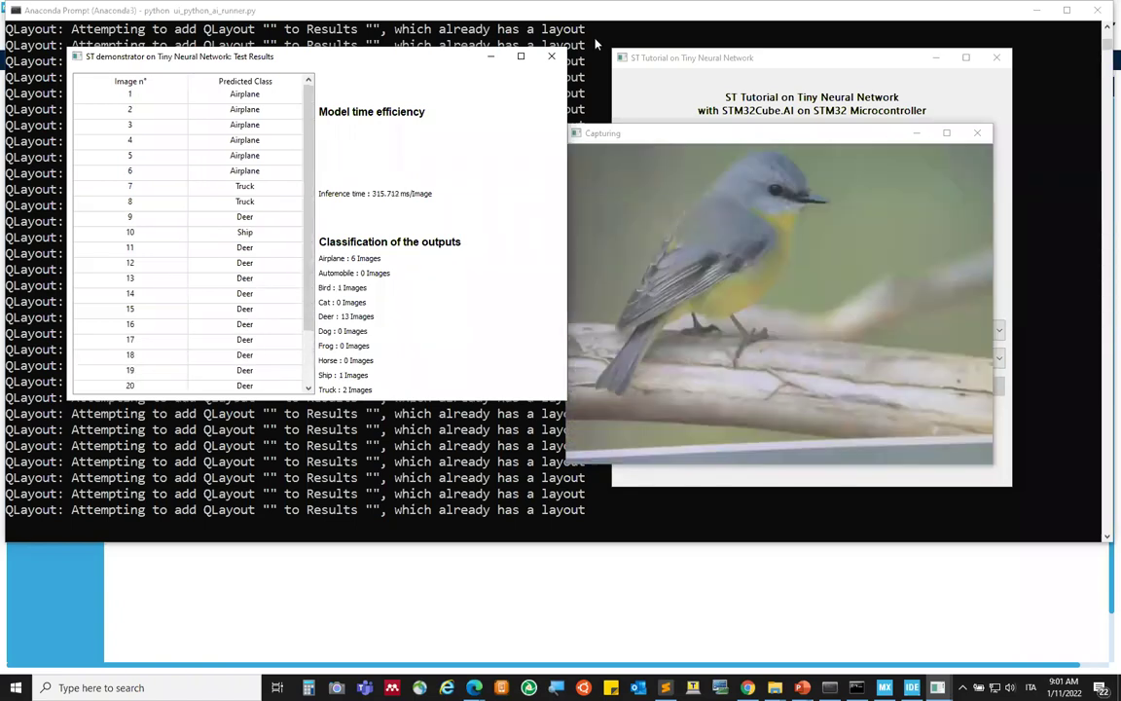
pyautogui.click(551, 56)
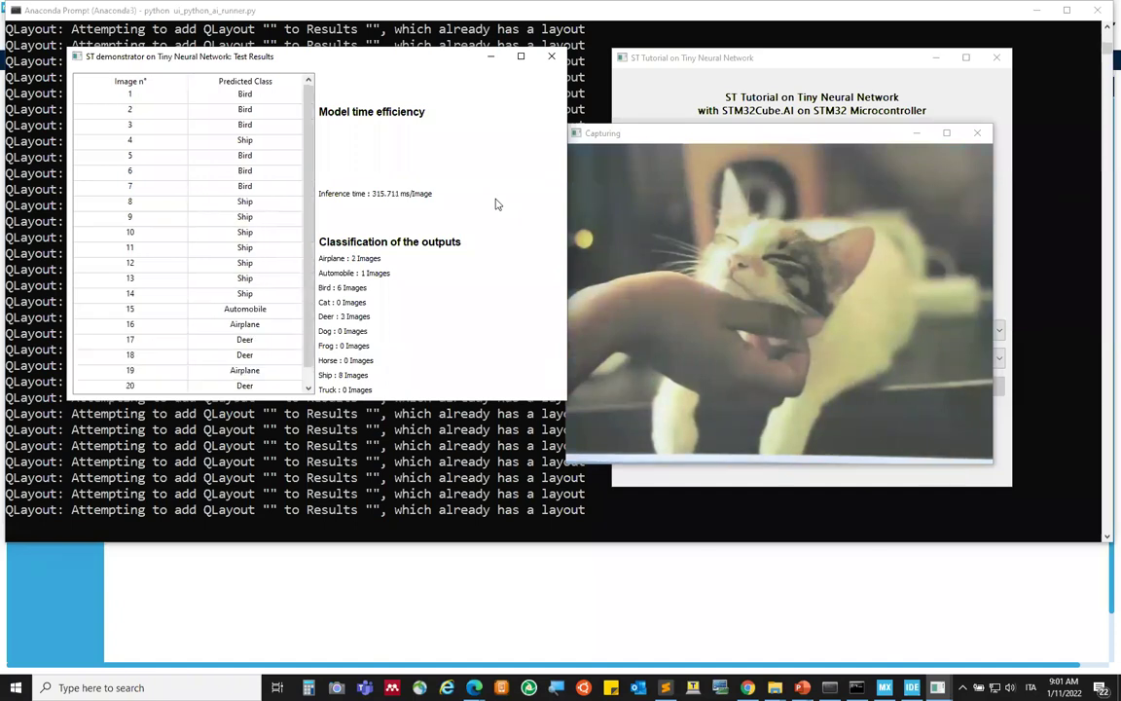
pyautogui.click(552, 58)
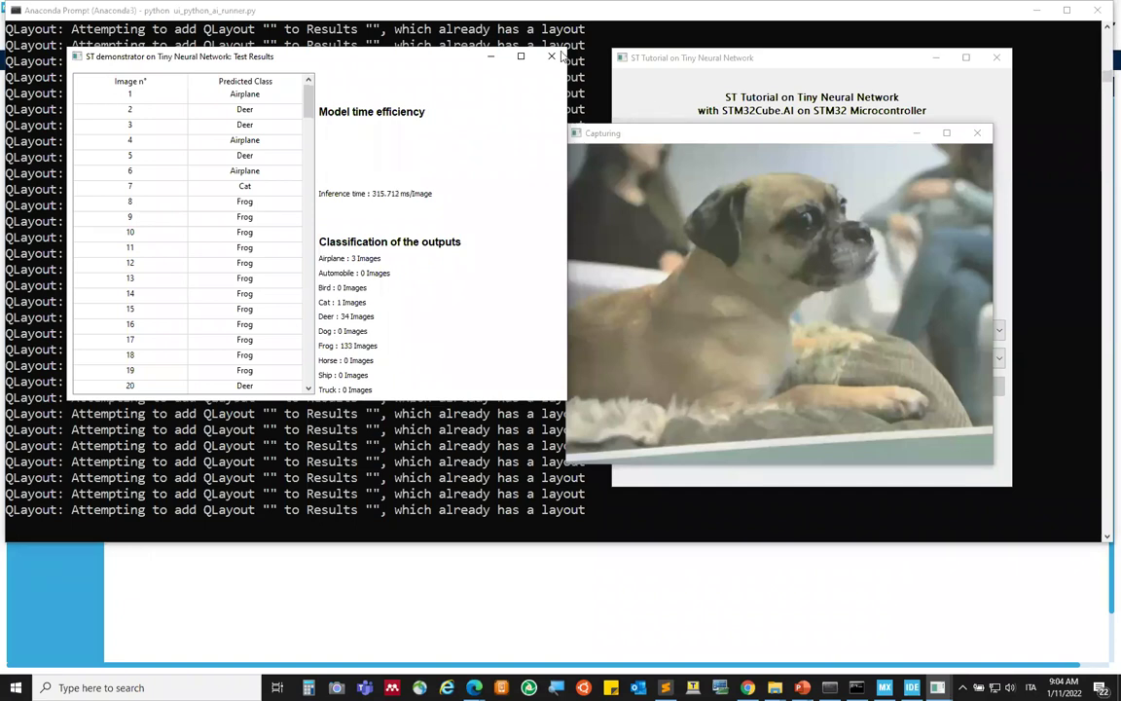
# Quit the camera capture, then close the test results and tutorial windows and minimize the Anaconda Prompt
pyautogui.click(823, 209)
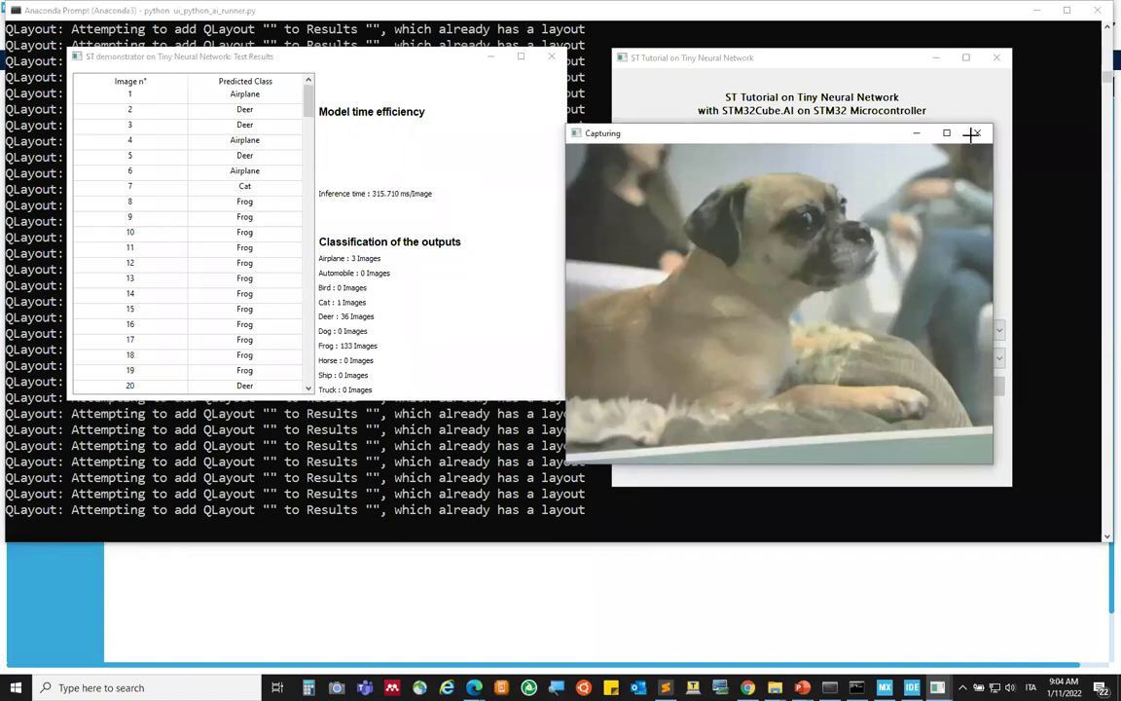
pyautogui.press('q')
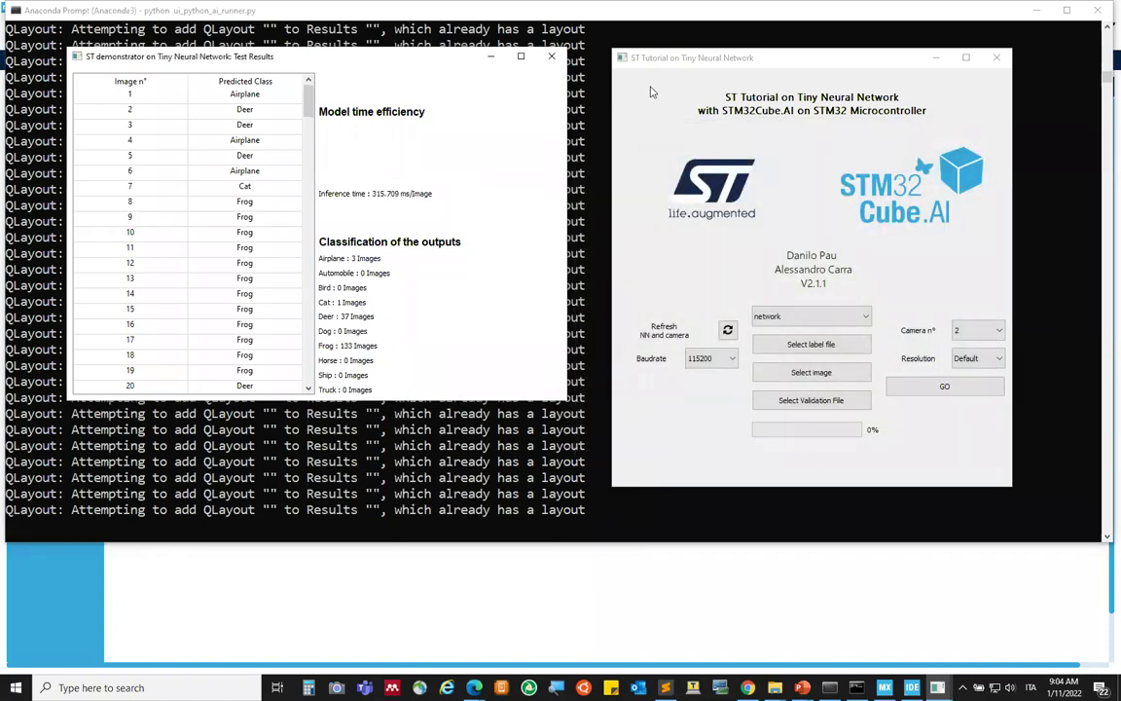
pyautogui.click(552, 55)
pyautogui.click(996, 58)
pyautogui.click(1038, 10)
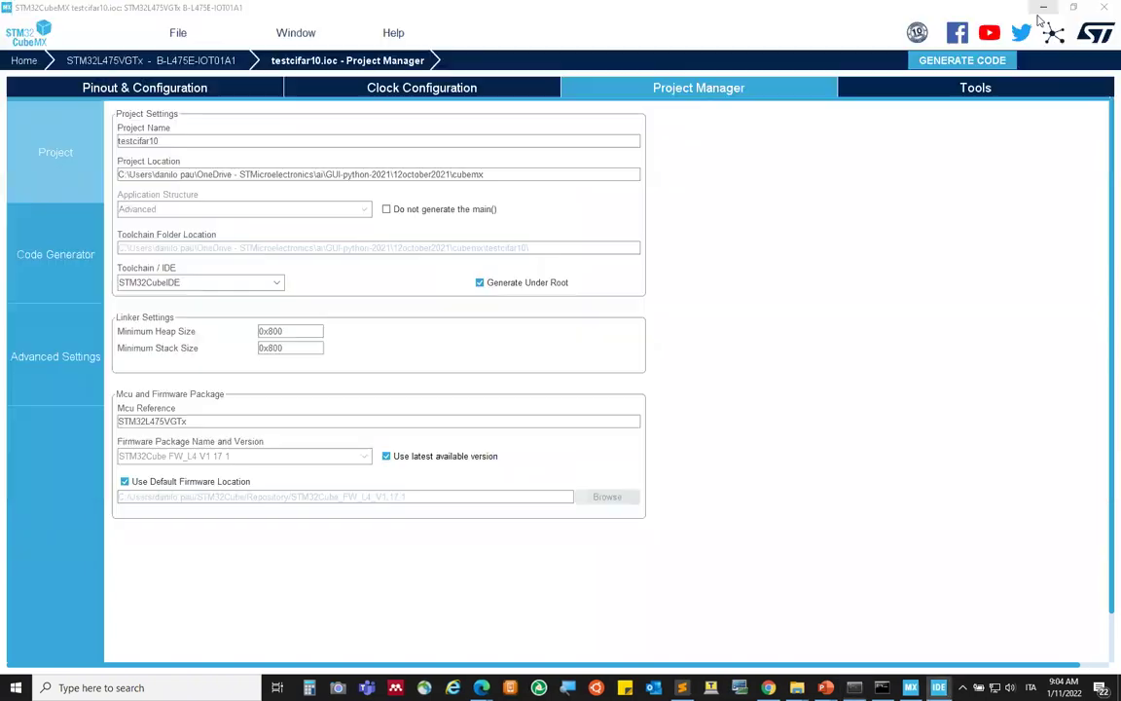
# Return to STM32CubeMX and show the X-CUBE-AI network configuration of the testcifar10 project
pyautogui.click(1043, 10)
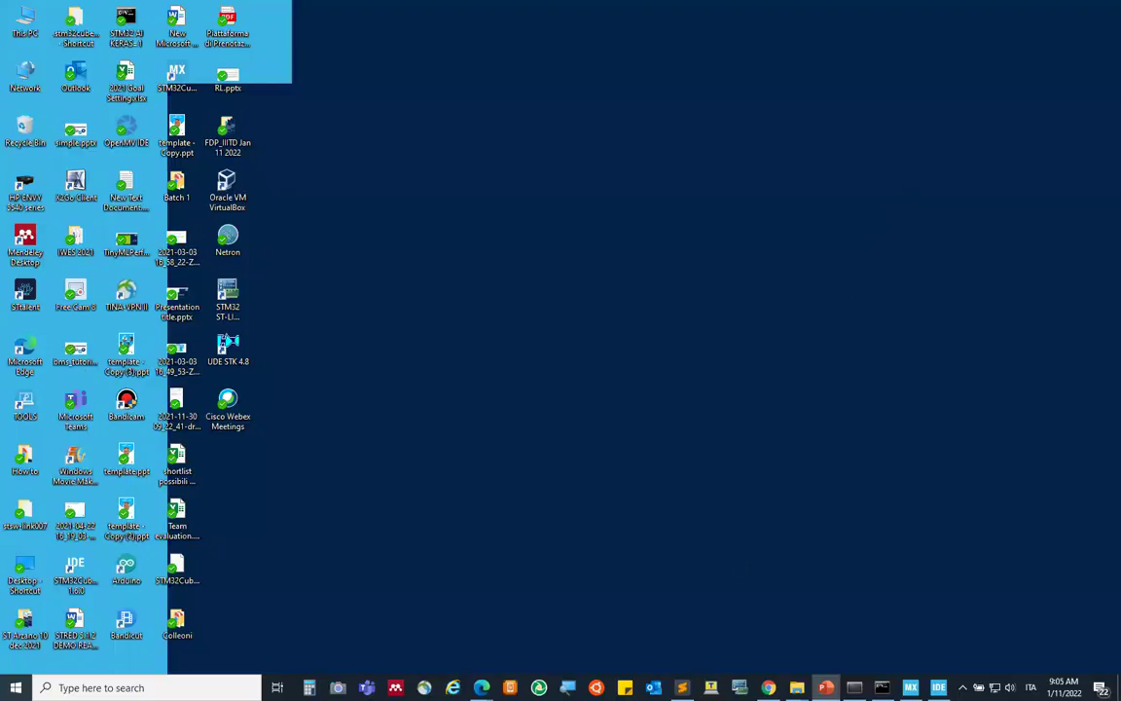
pyautogui.click(481, 687)
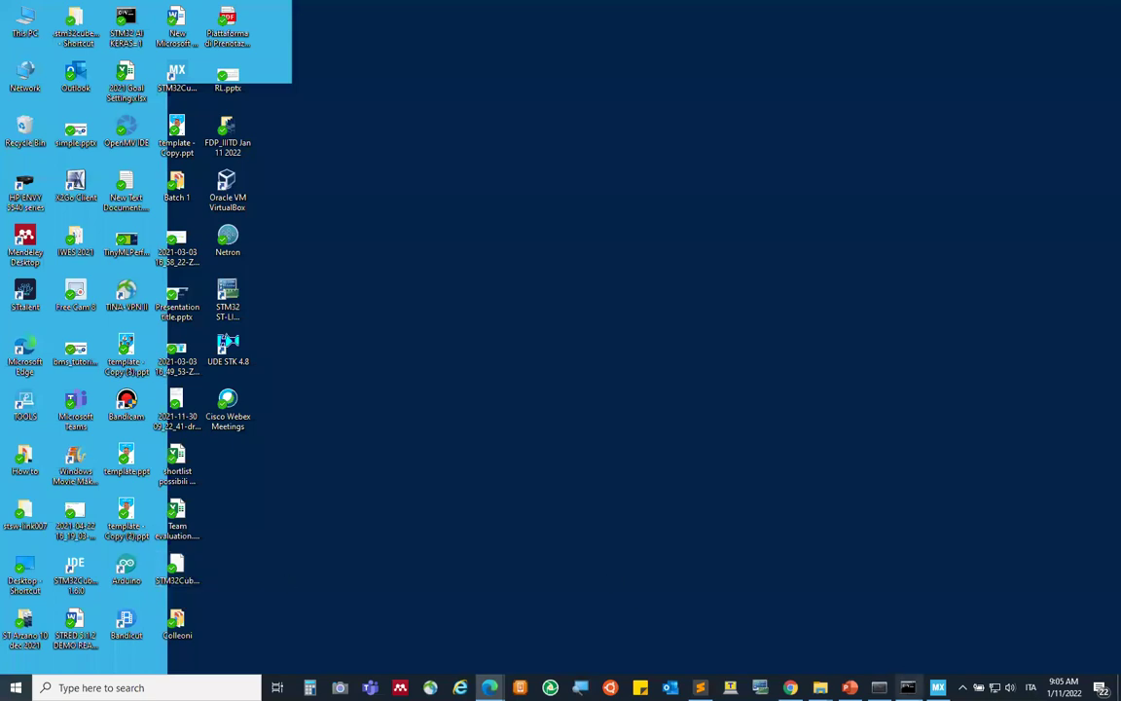
pyautogui.click(937, 688)
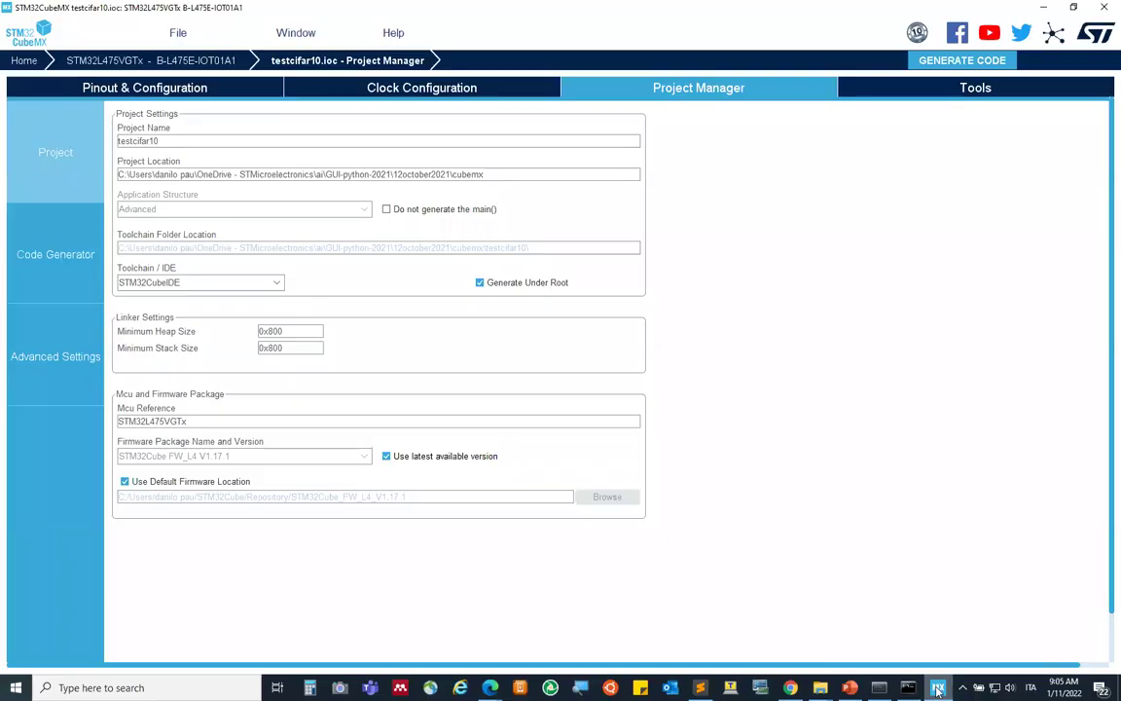
pyautogui.click(157, 87)
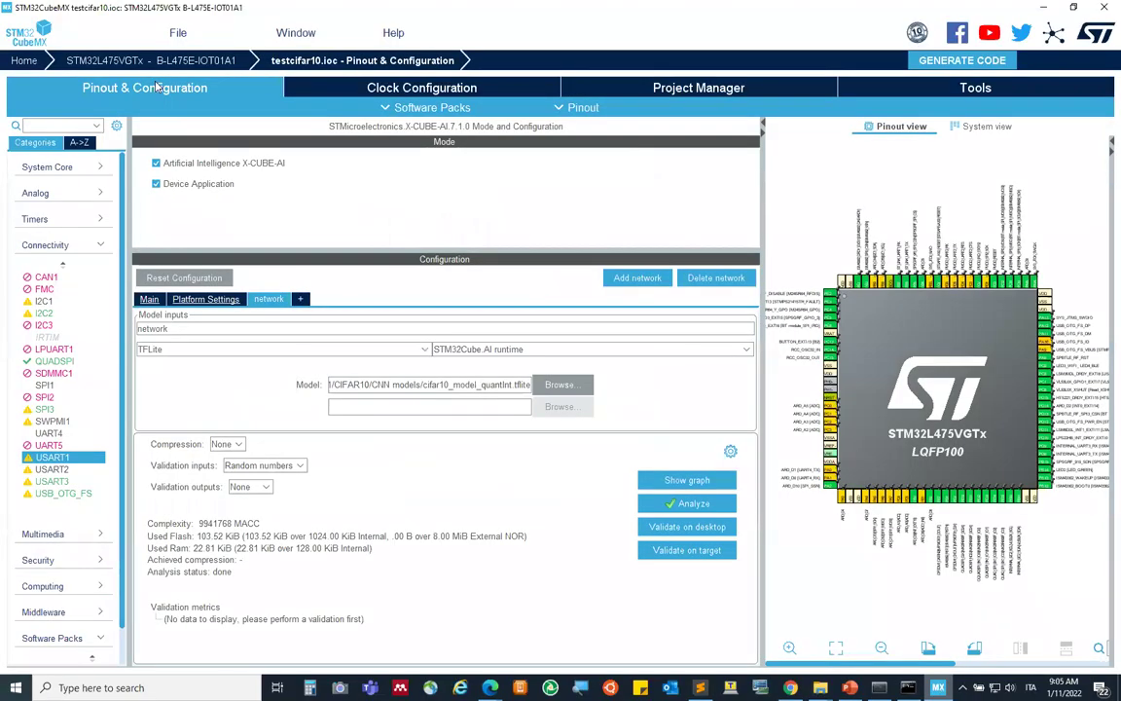
# Review the supported model formats and the network's advanced options, external RAM, external flash and memory pools, leaving the settings unchanged
pyautogui.click(371, 354)
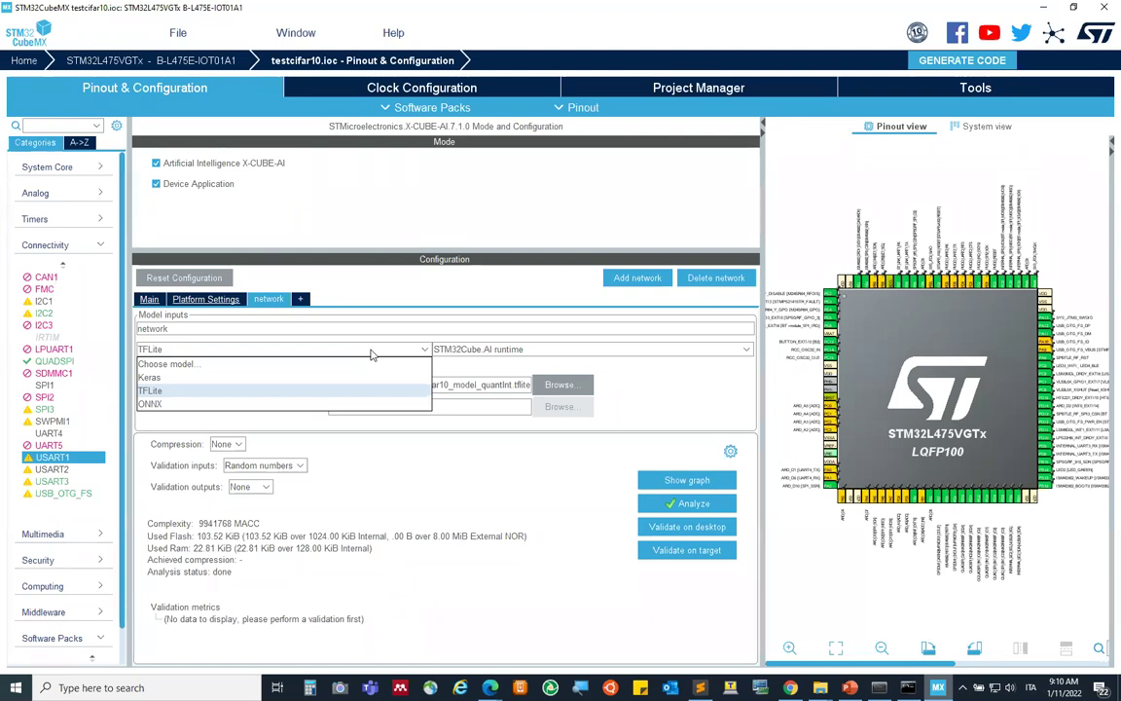
pyautogui.click(731, 451)
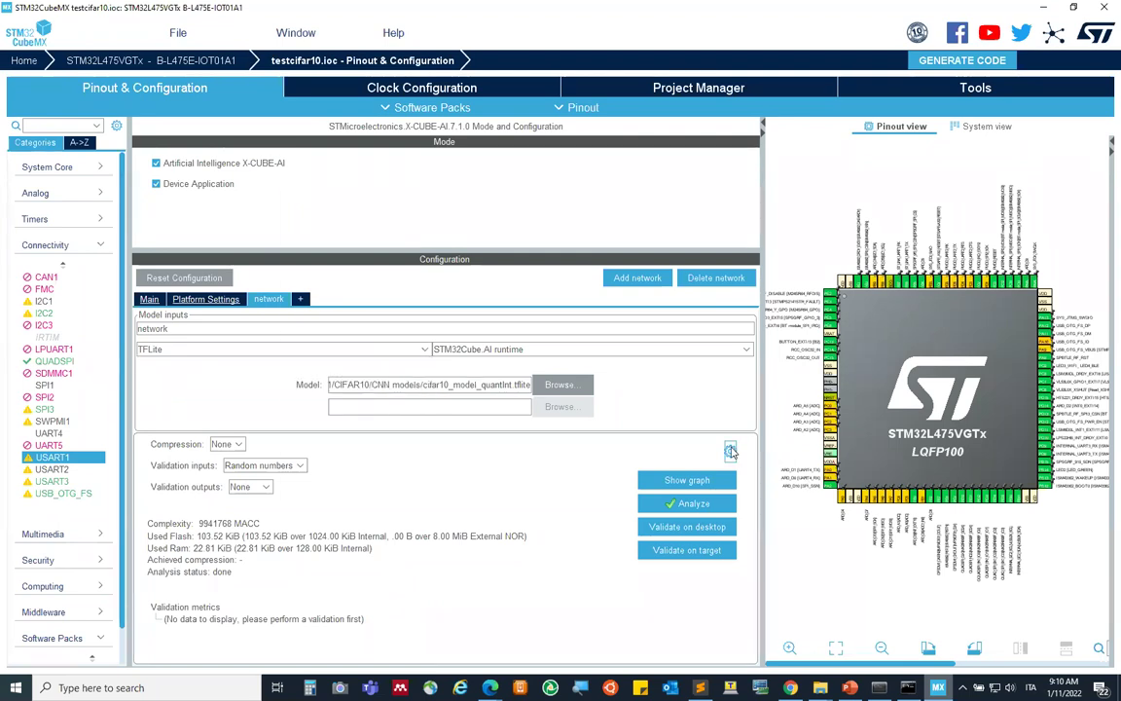
pyautogui.click(730, 451)
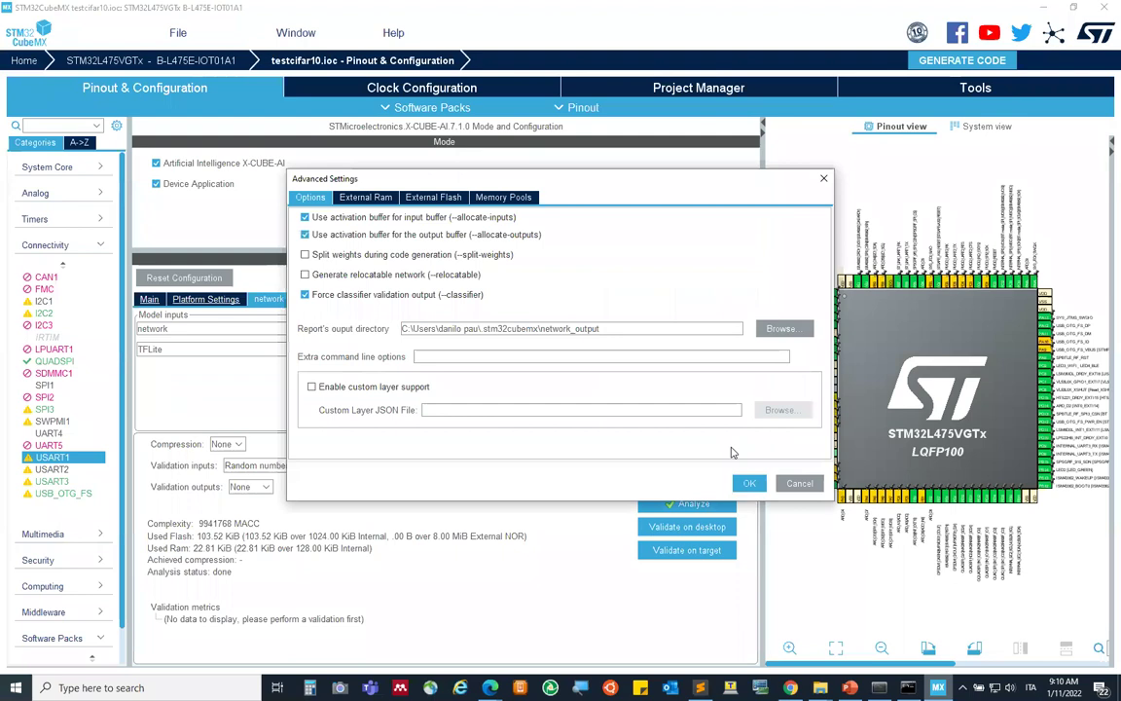
pyautogui.click(368, 197)
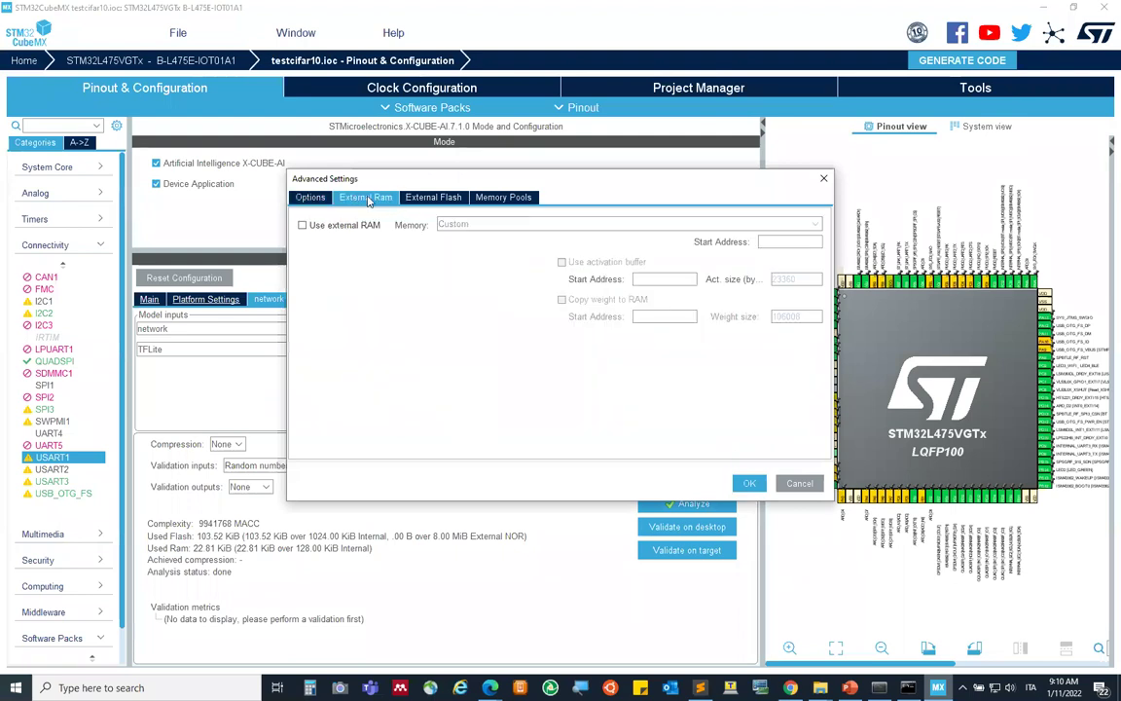
pyautogui.click(441, 199)
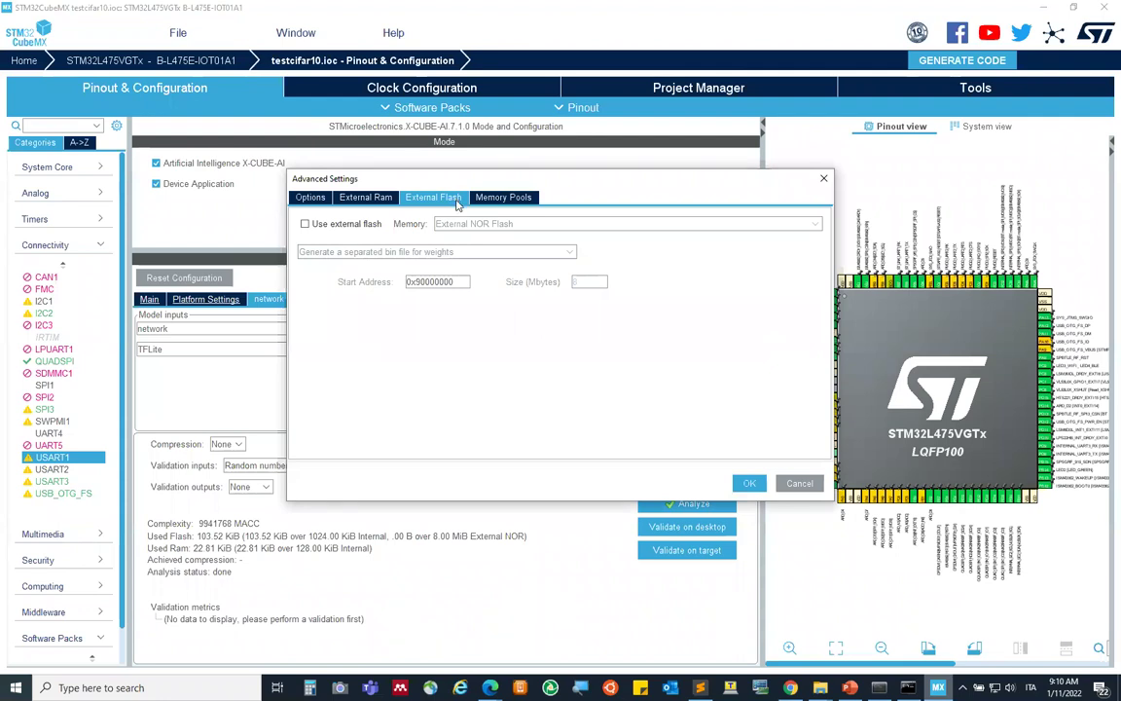
pyautogui.click(368, 199)
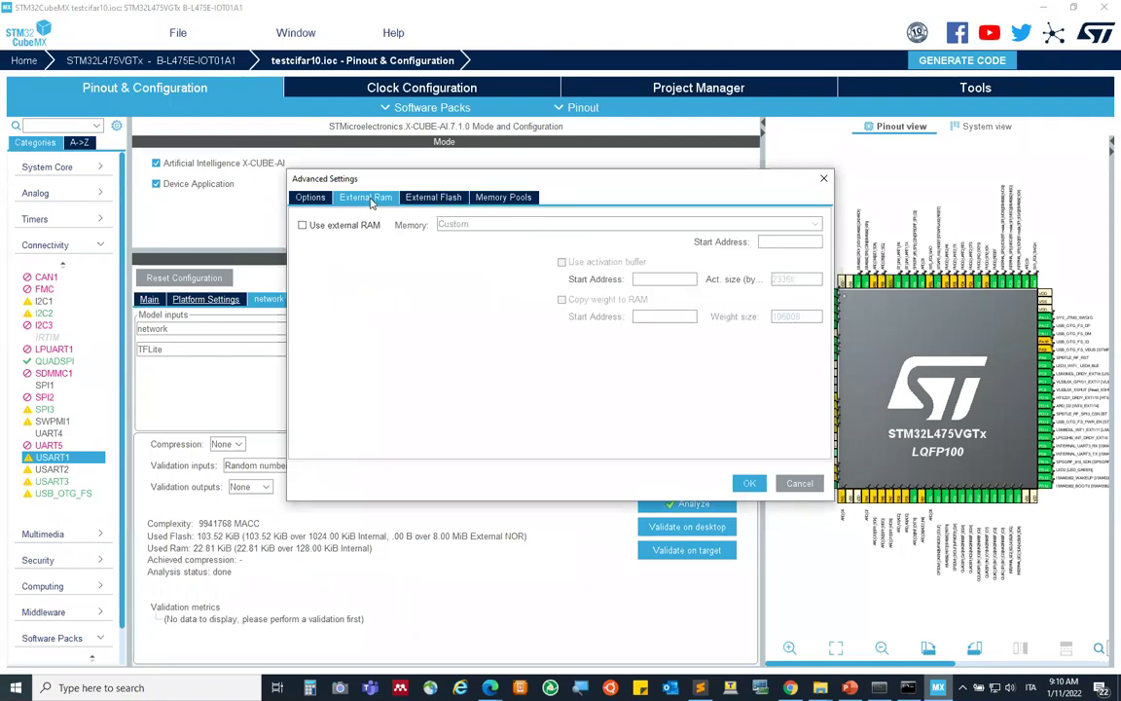
pyautogui.click(516, 198)
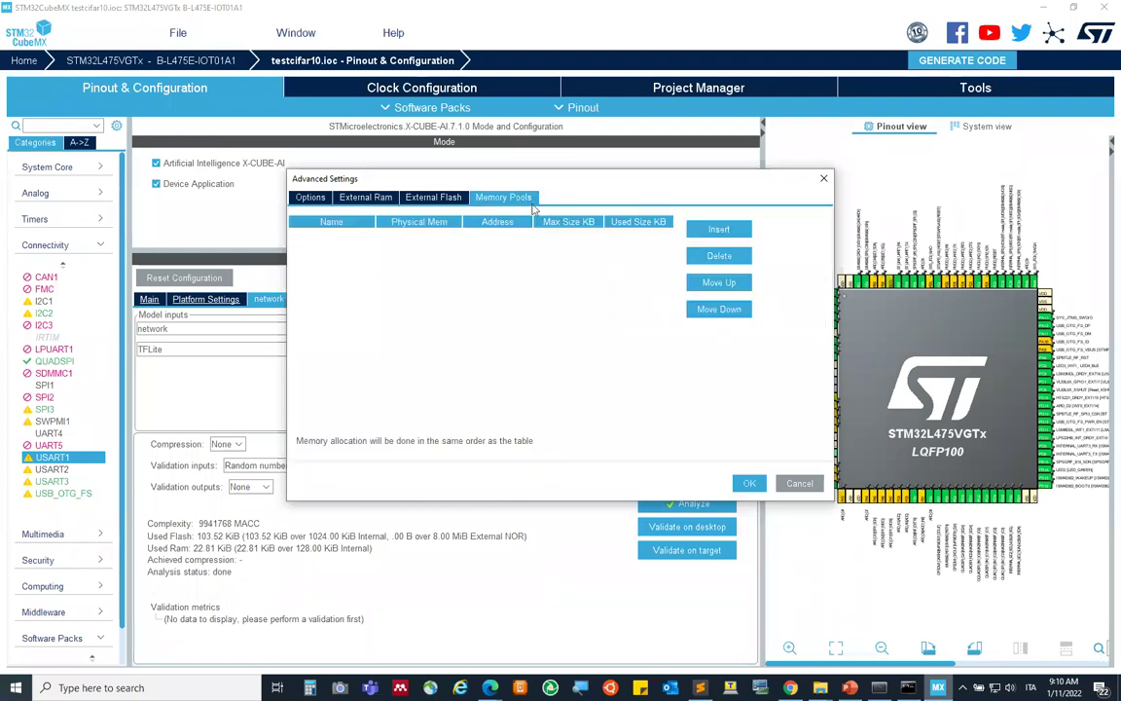
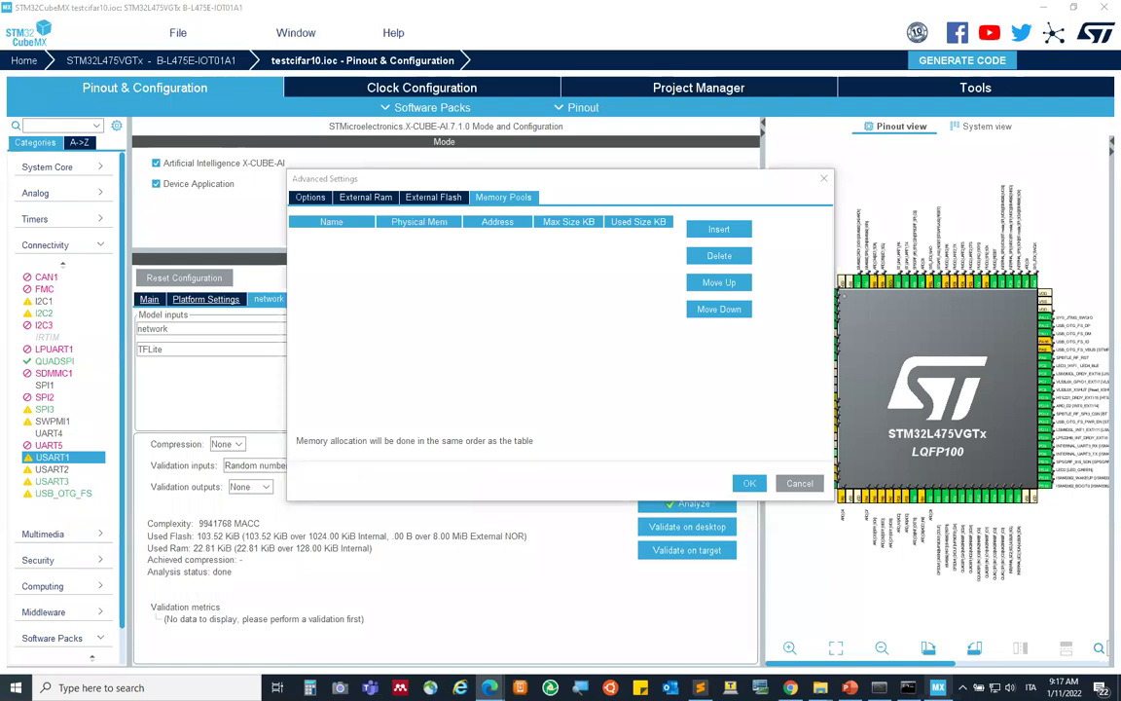
pyautogui.click(822, 180)
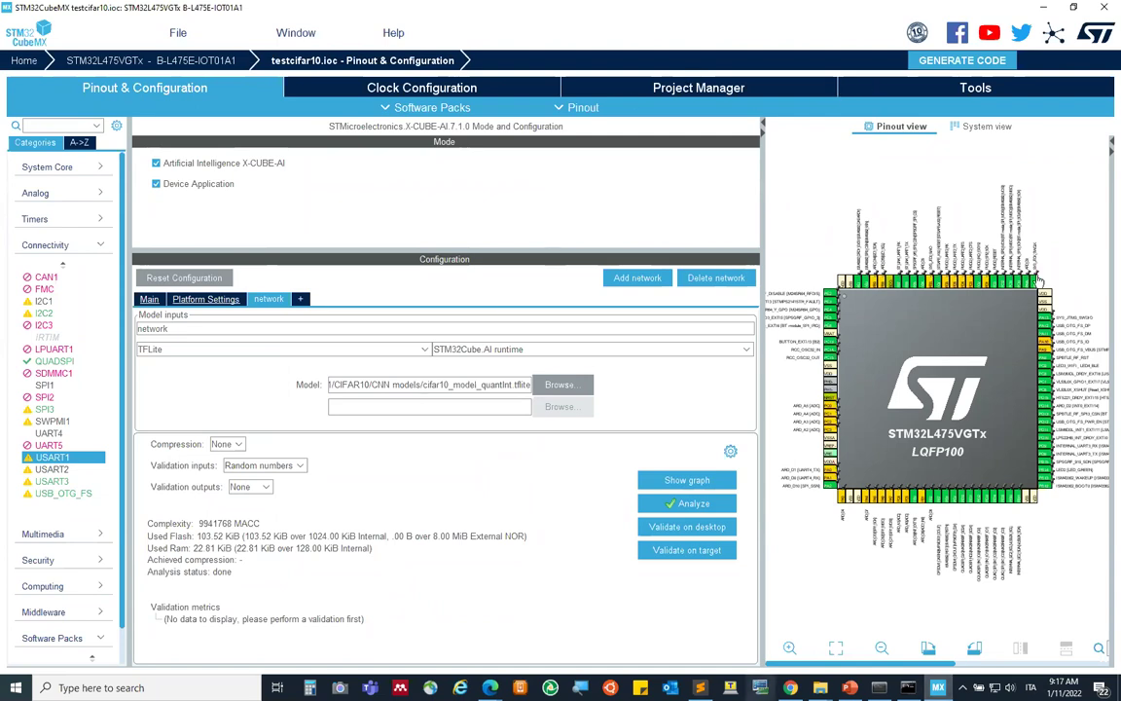
# Show the power consumption calculator with the default sequence table and the consumption profile by step
pyautogui.click(965, 89)
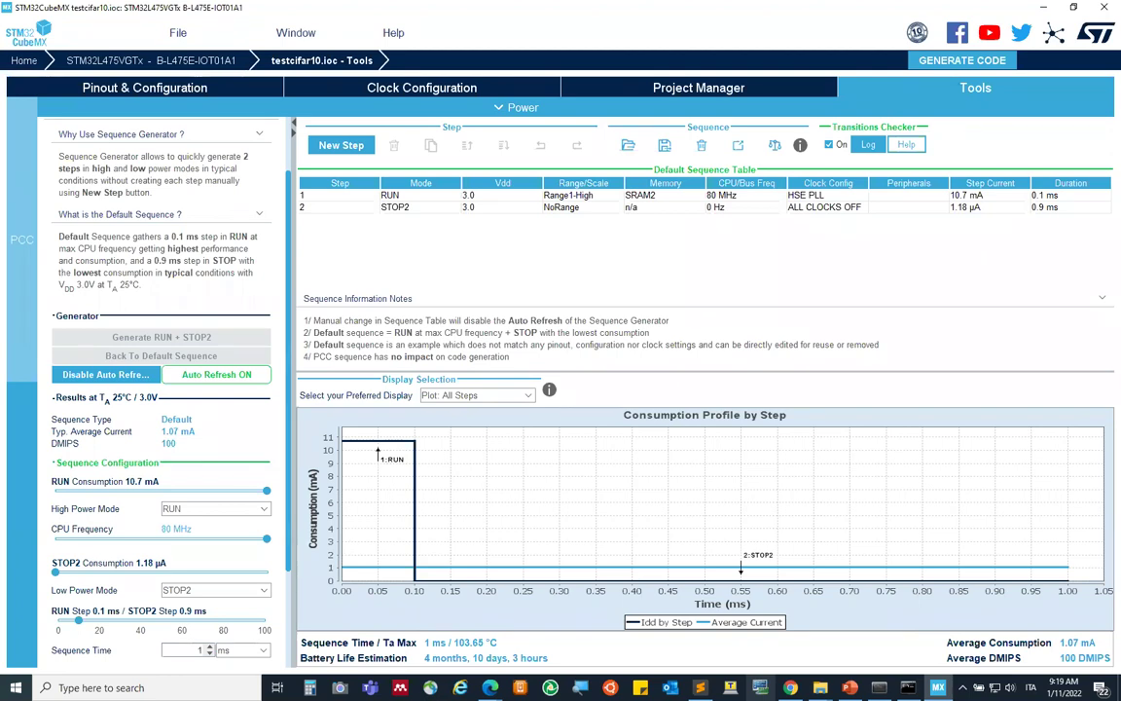
pyautogui.click(490, 687)
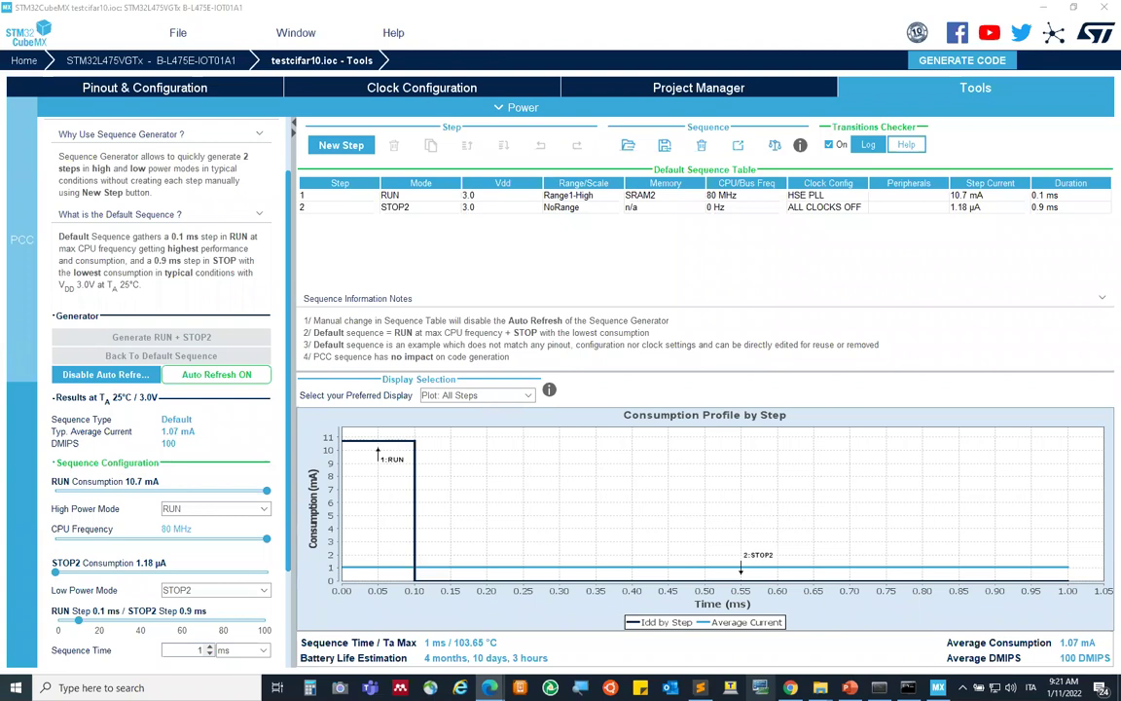
# Check the system's available audio playback devices and dismiss the list without switching device
pyautogui.click(1010, 687)
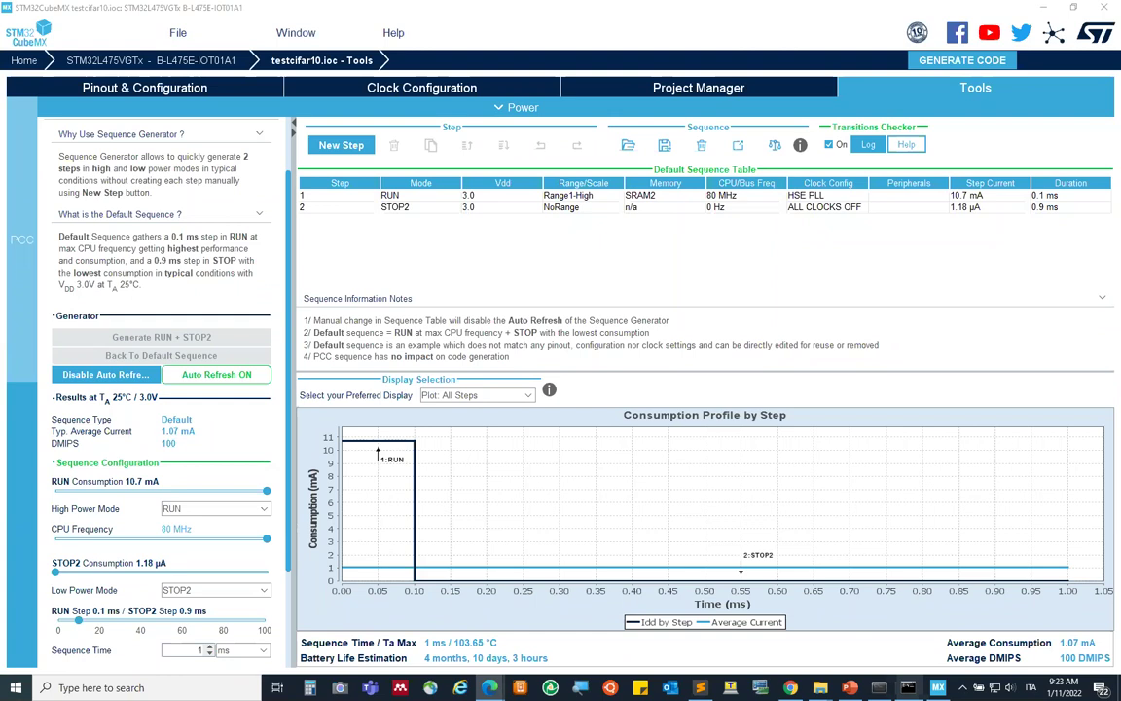
pyautogui.click(1009, 689)
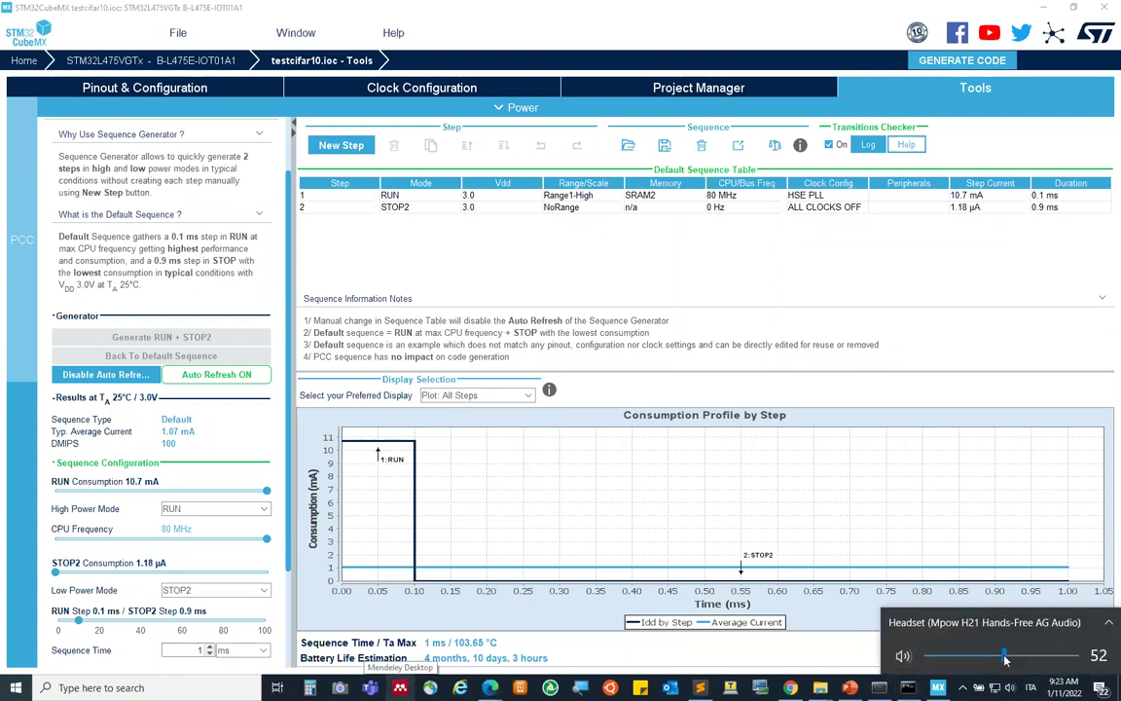
pyautogui.click(983, 623)
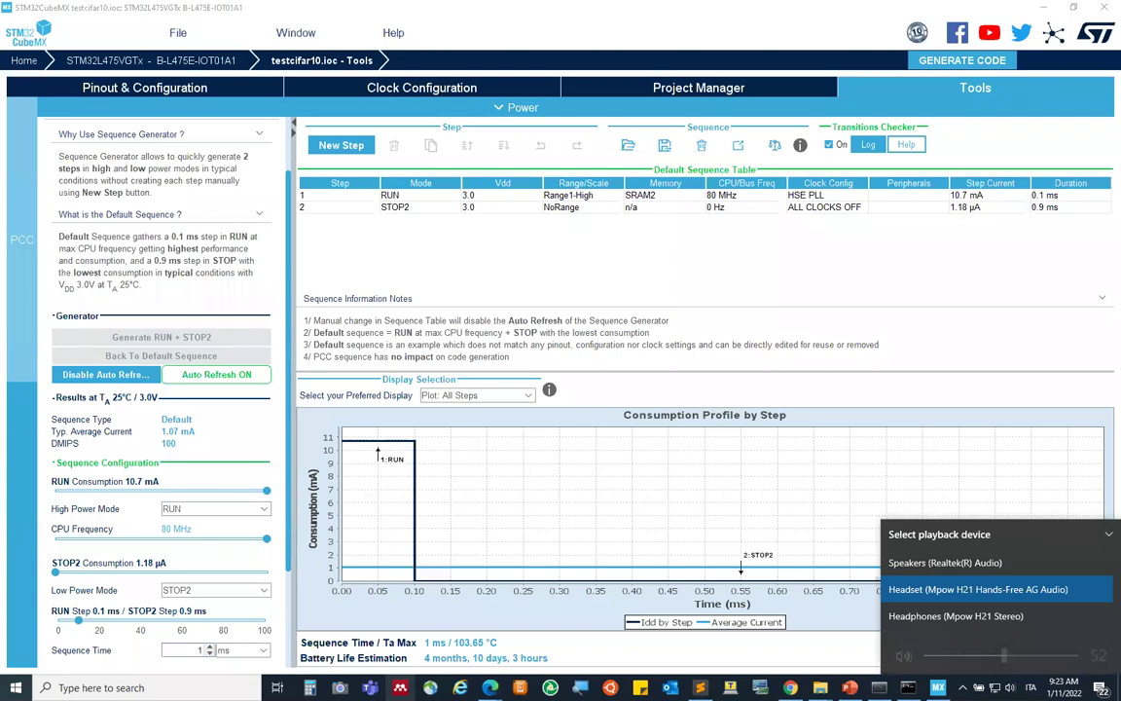
pyautogui.press('Escape')
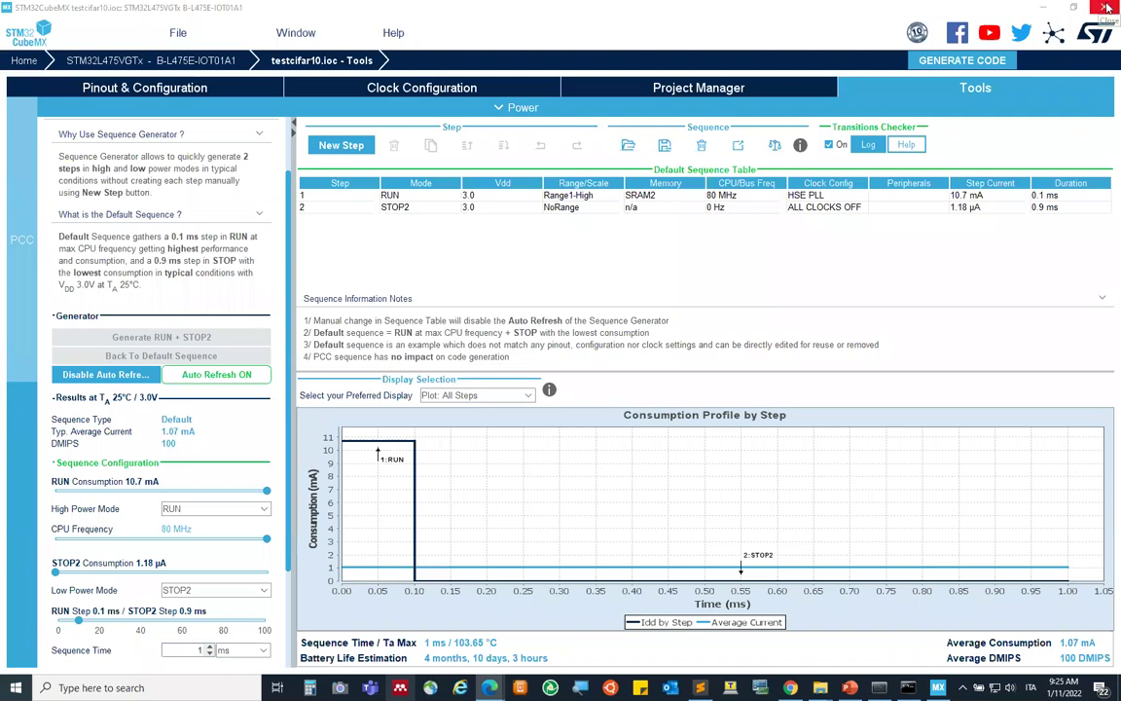
# Close STM32CubeMX, switch to PowerPoint and close the ST AI Awe Jan 11 2022 presentation without saving changes
pyautogui.press('super+d')
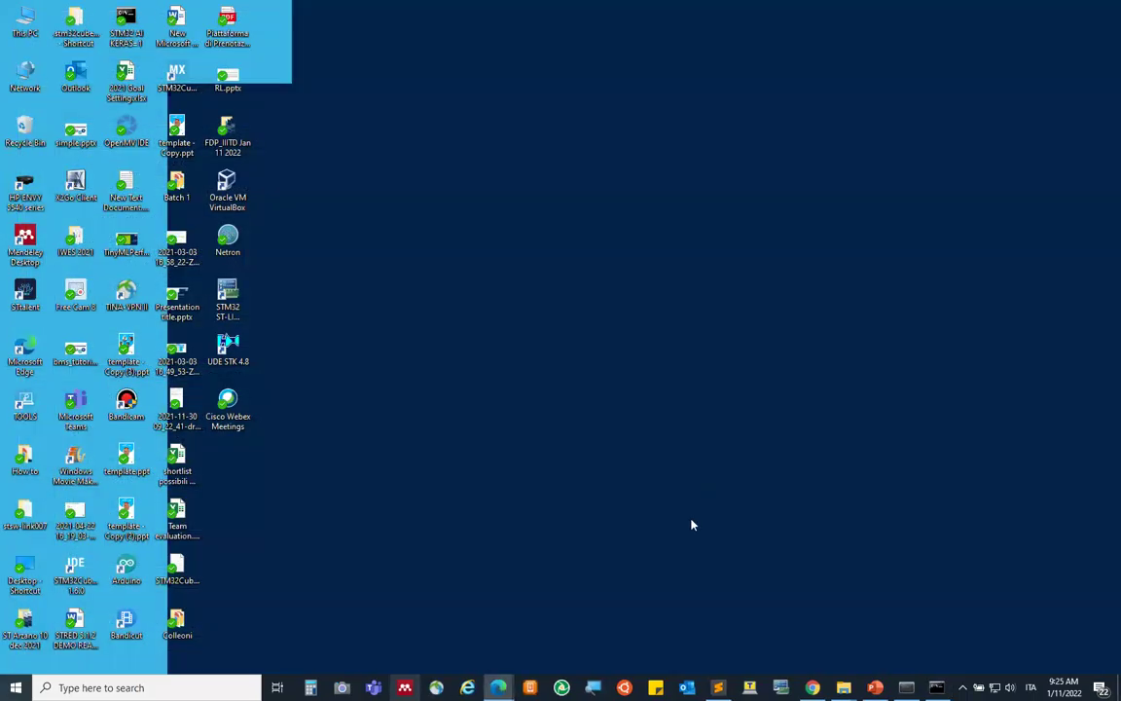
pyautogui.click(876, 689)
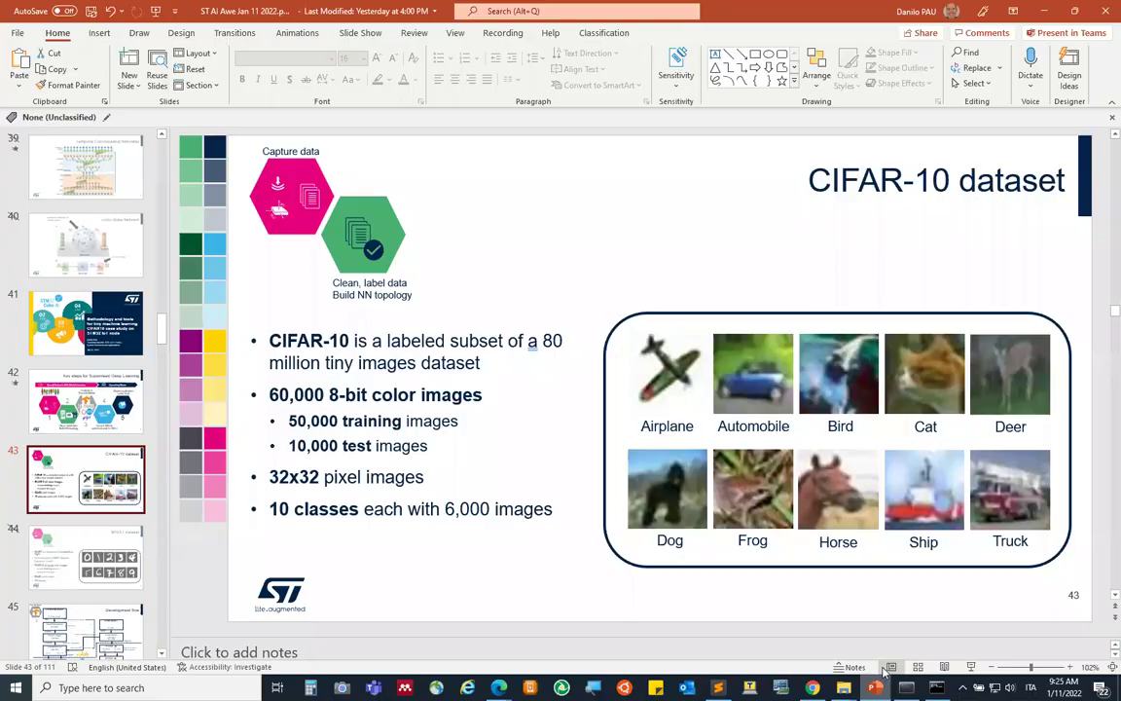
pyautogui.hotkey('alt', 'F4')
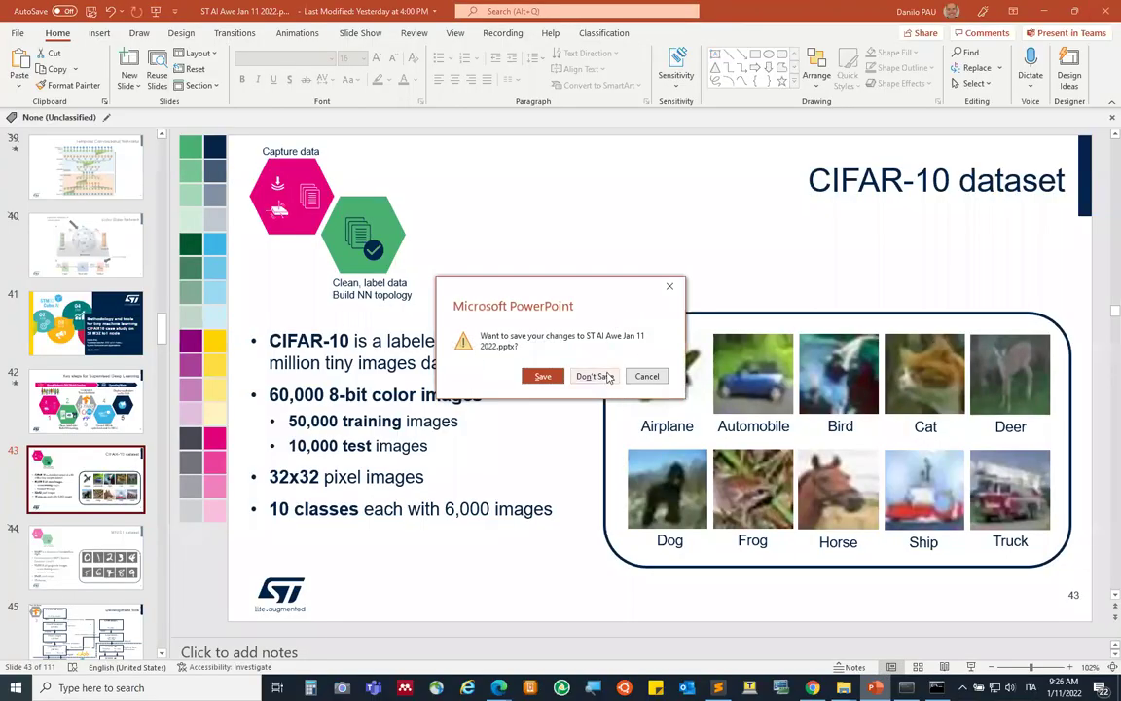
pyautogui.click(596, 376)
# Start the slide show of the IEEE Sensor Council 18 June presentation from its first slide
pyautogui.moveTo(845, 690)
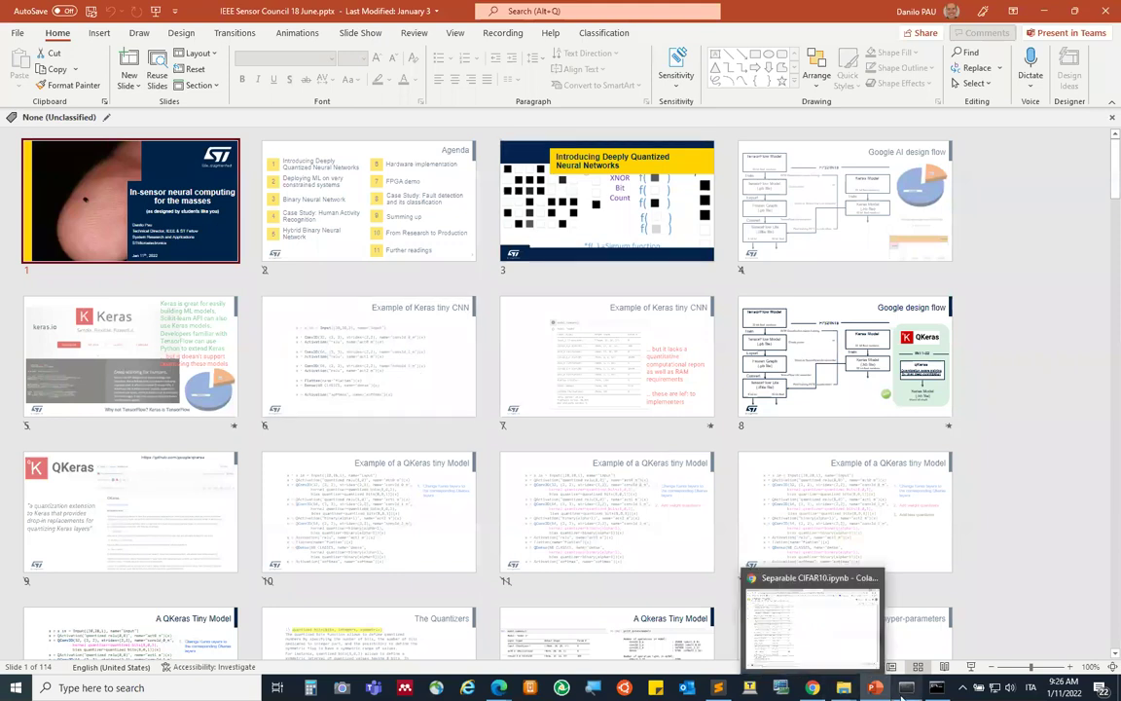
pyautogui.moveTo(936, 688)
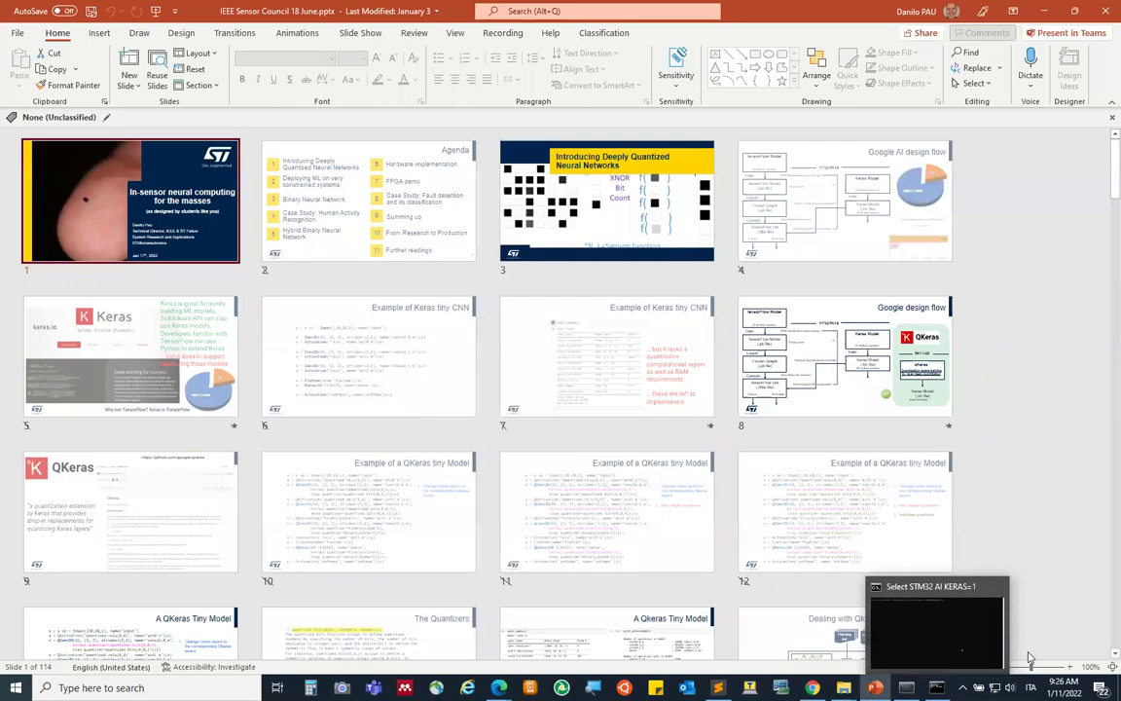
pyautogui.press('F5')
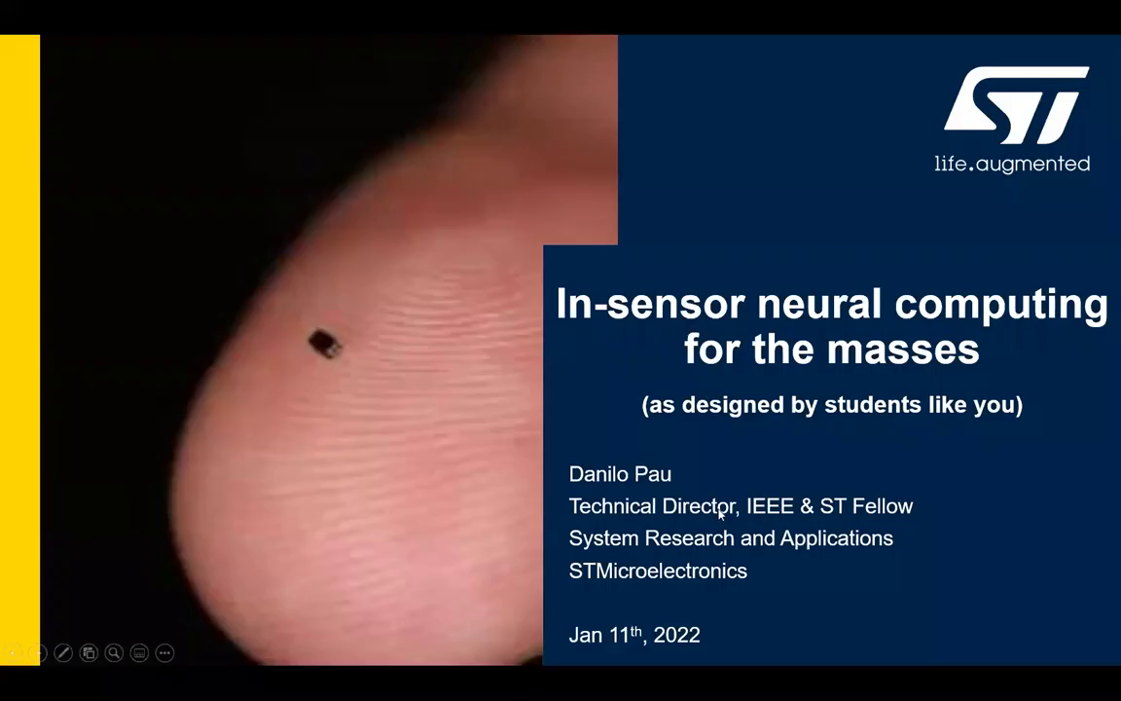